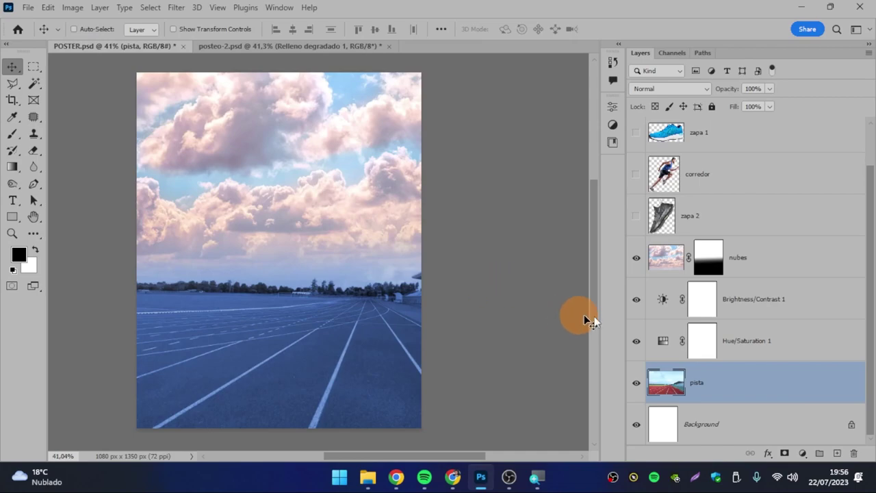
Step: Start a new Solid Color fill layer named Color Fill 1 from the Layer menu
click(669, 342)
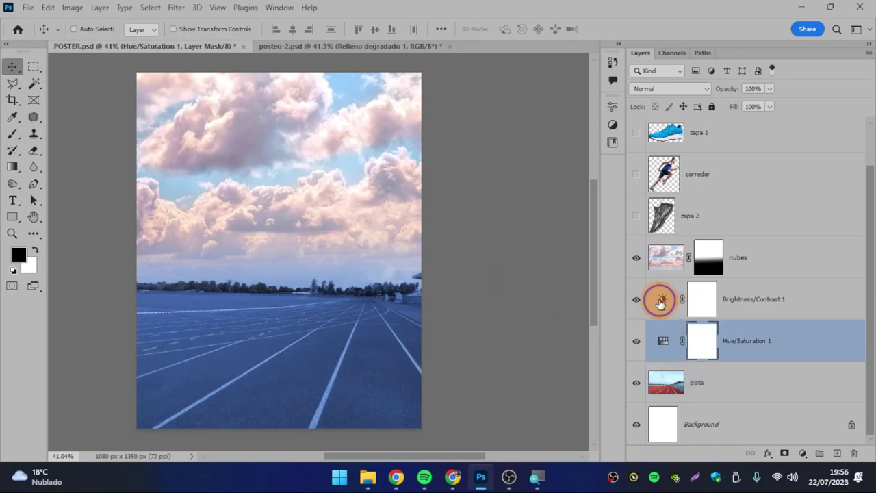
click(661, 303)
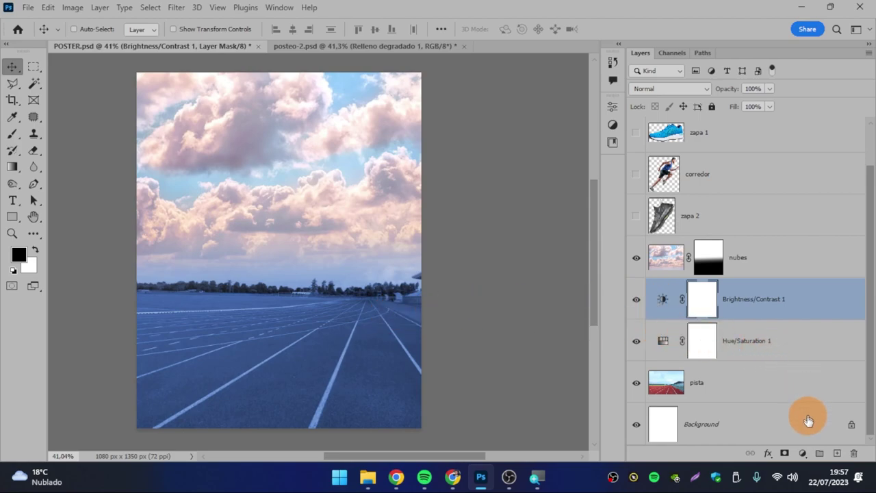
click(805, 453)
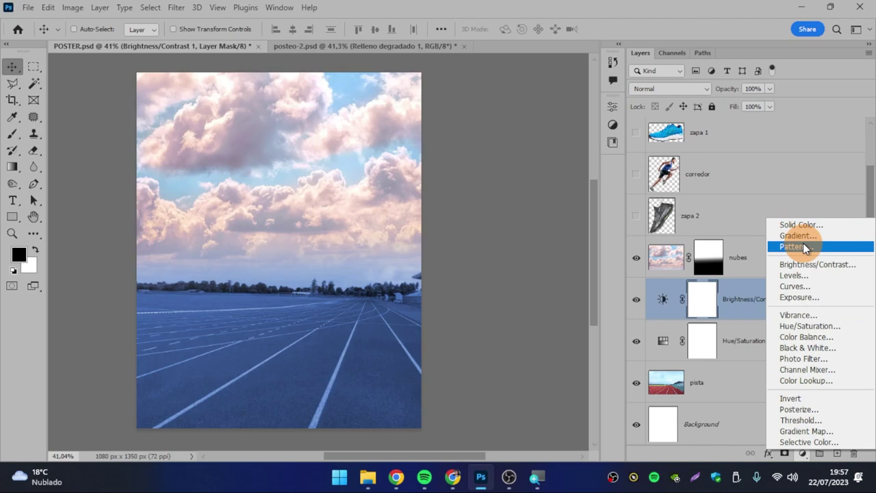
click(100, 11)
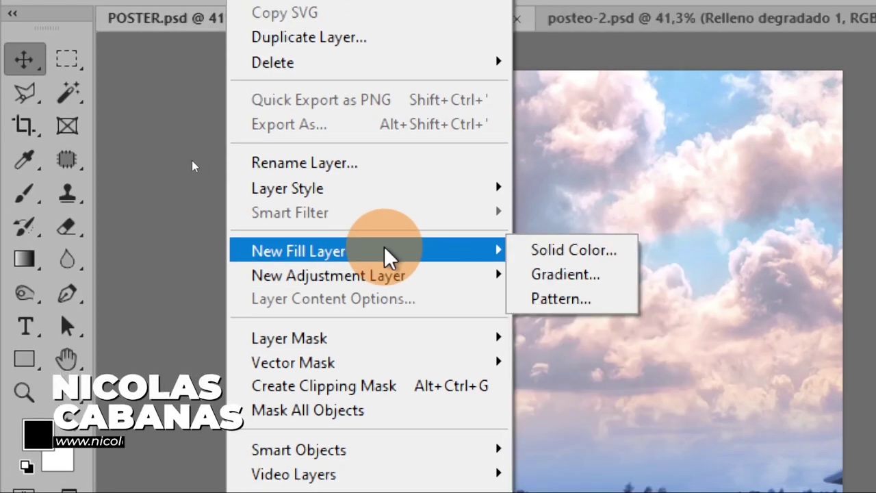
mouse_move(135, 240)
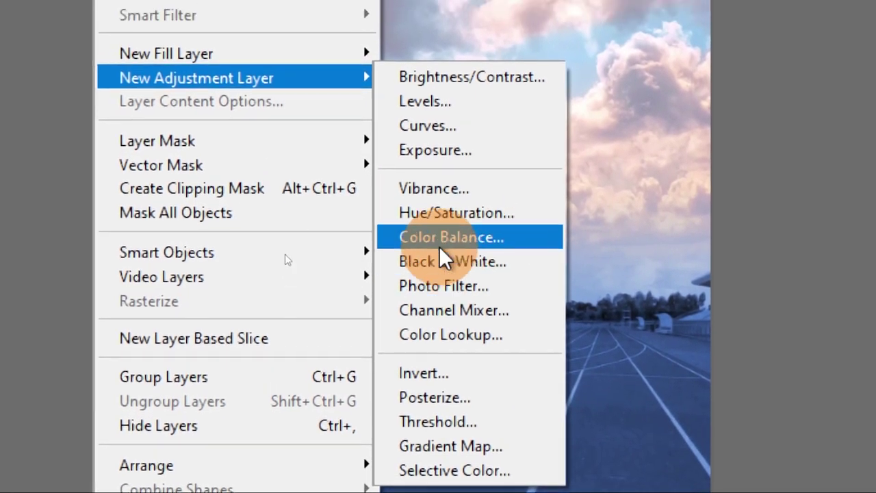
mouse_move(206, 240)
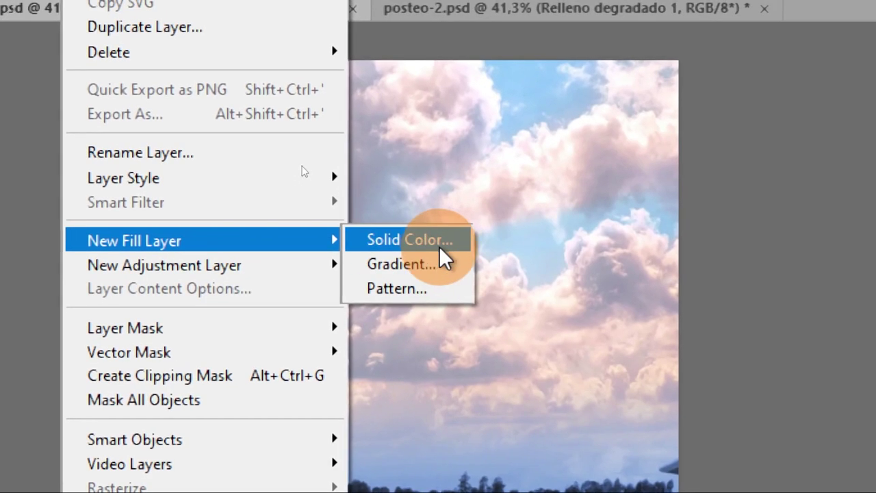
click(439, 245)
key(super+minus)
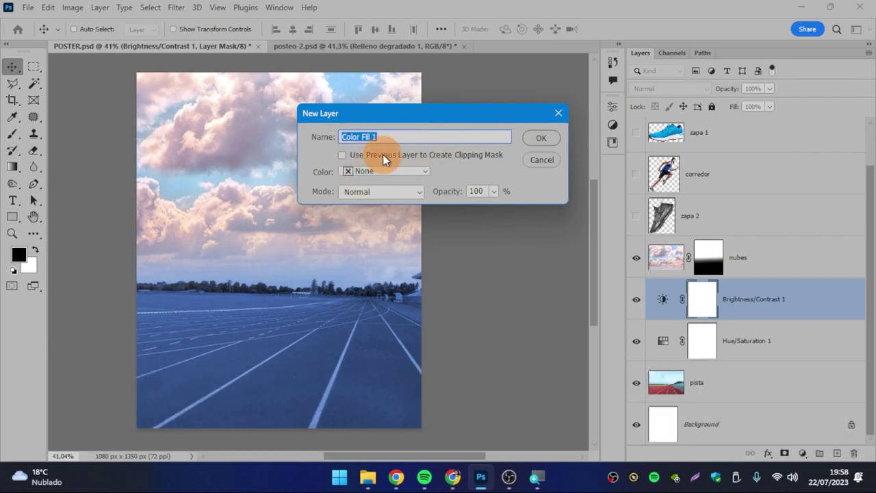
Step: Create Color Fill 1 in light blue (H 204, S 48, B 91) sampled from the sky
click(350, 171)
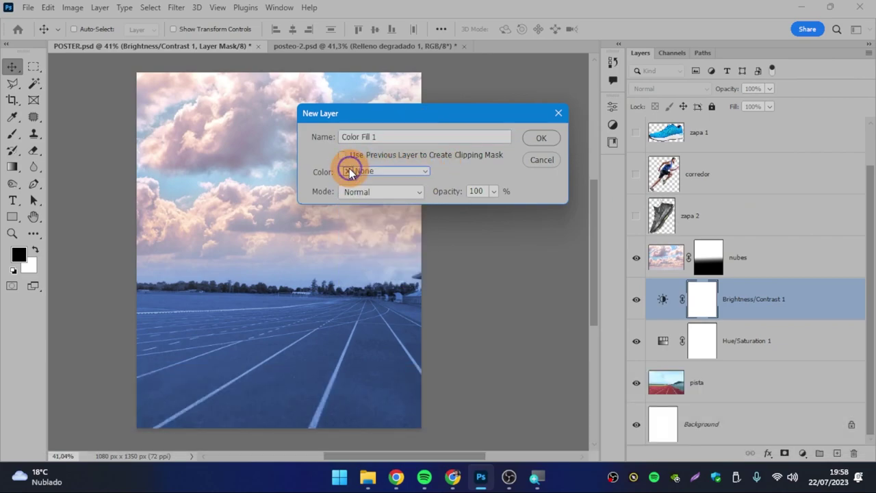
click(537, 137)
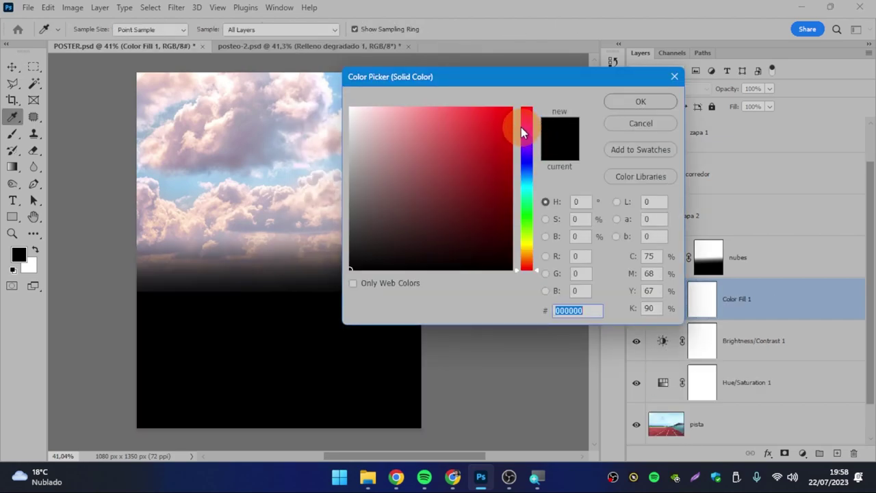
drag(414, 86, 406, 92)
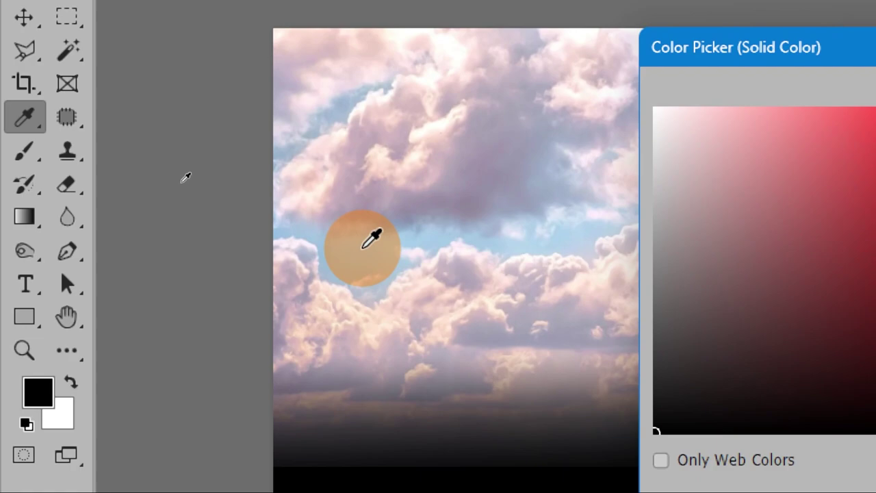
click(363, 248)
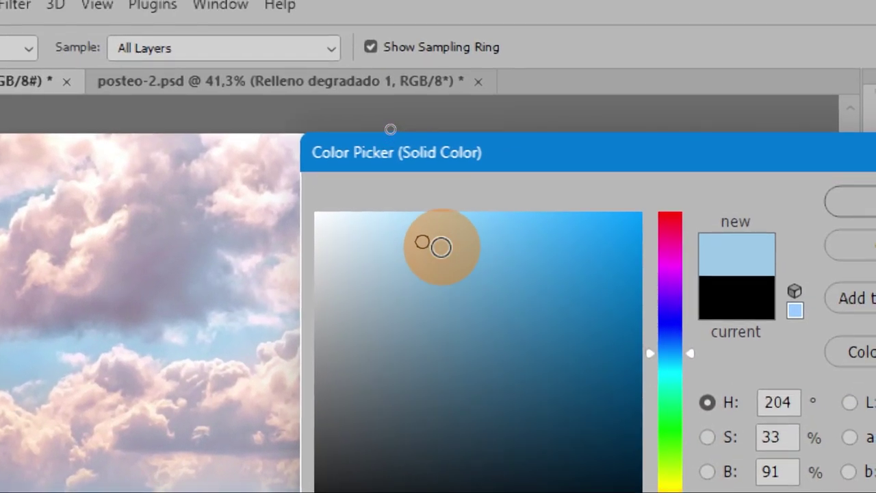
drag(441, 247, 440, 245)
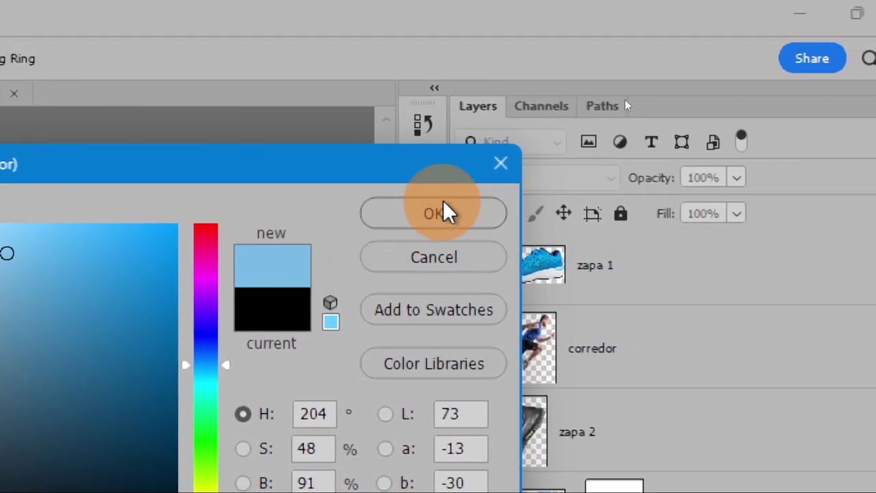
click(831, 135)
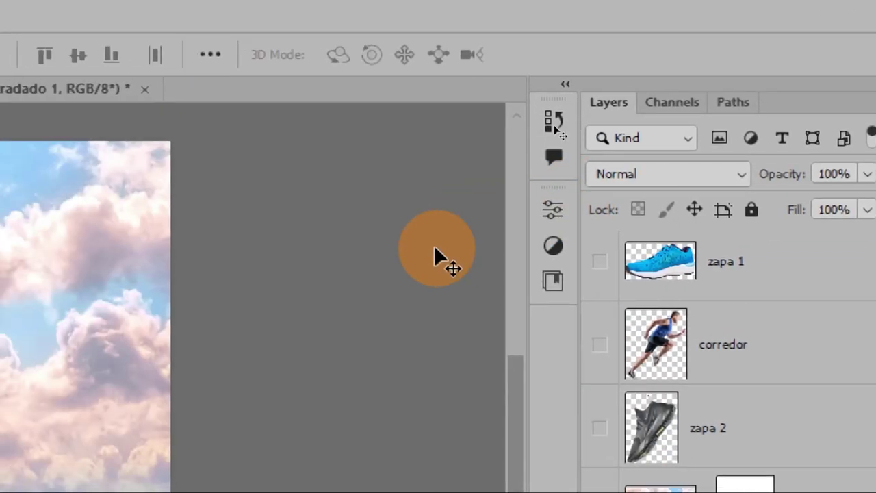
key(super+minus)
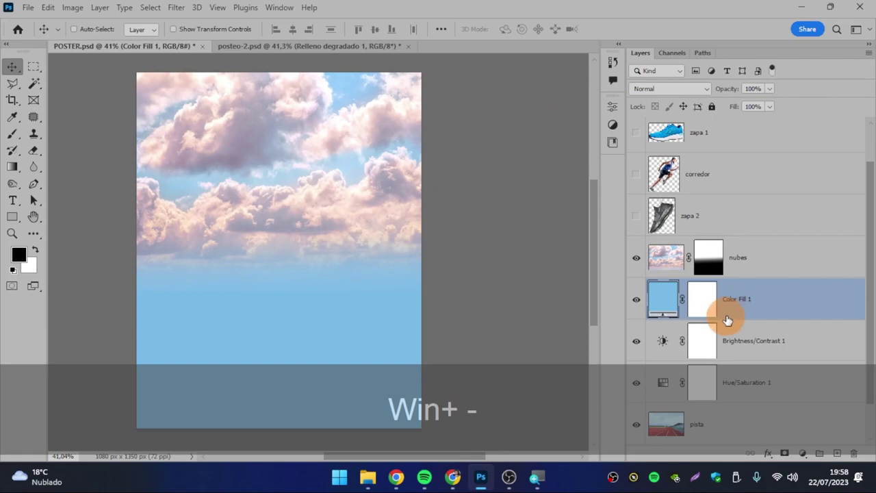
Step: Place Color Fill 1 above the nubes cloud layer in the Layers panel
click(739, 344)
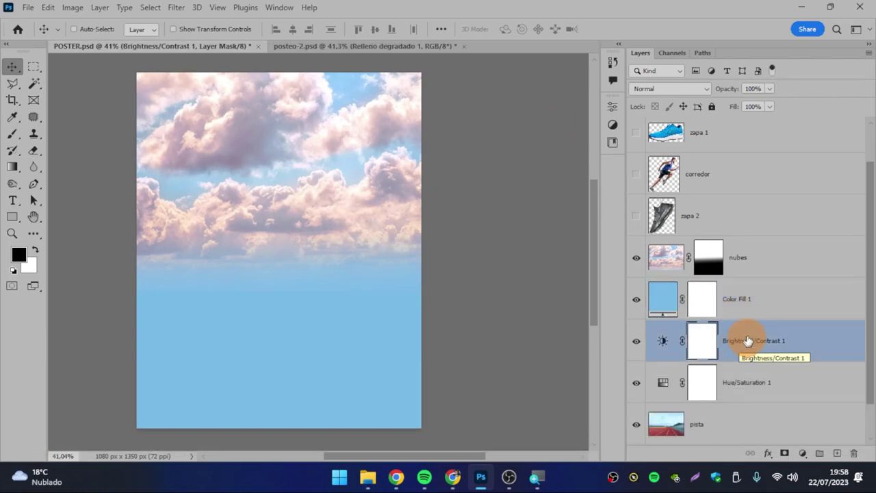
click(753, 308)
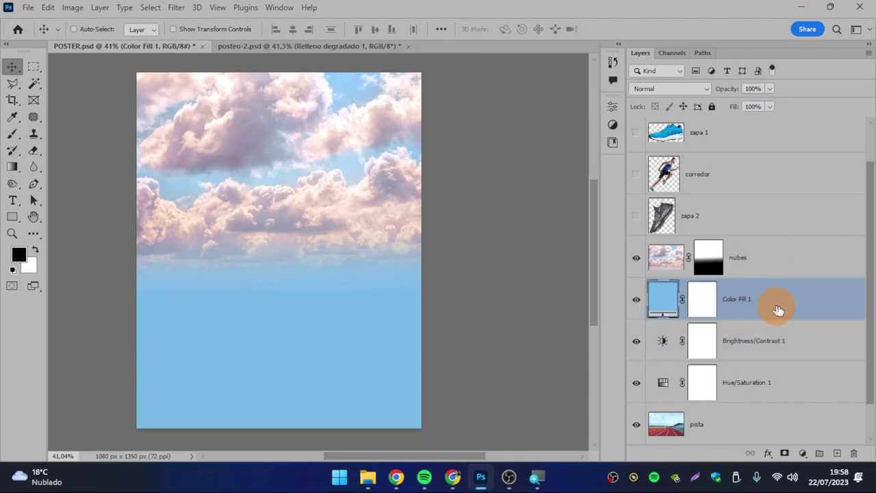
drag(776, 307, 777, 246)
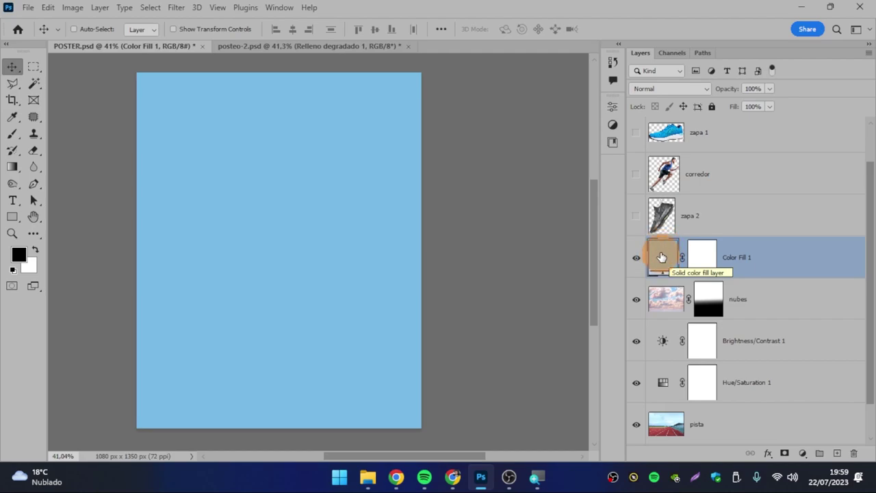
double_click(662, 257)
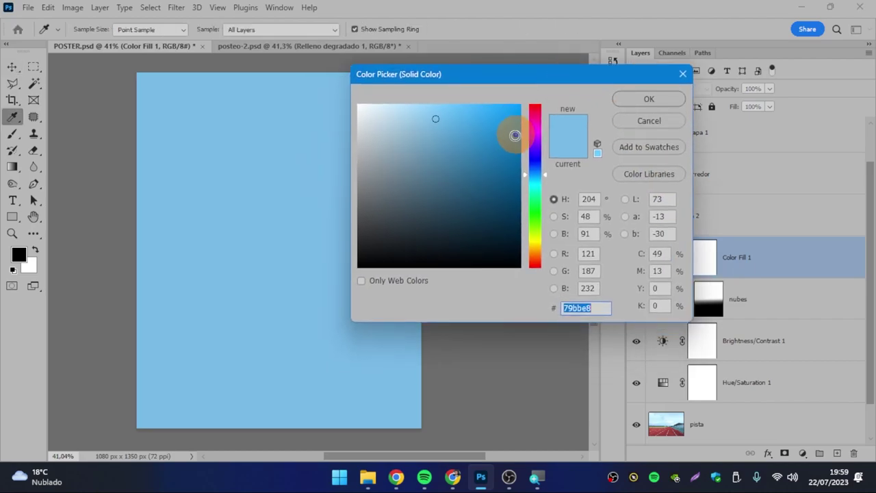
mouse_move(515, 135)
mouse_down()
mouse_move(508, 131)
mouse_move(540, 194)
mouse_move(538, 141)
mouse_up()
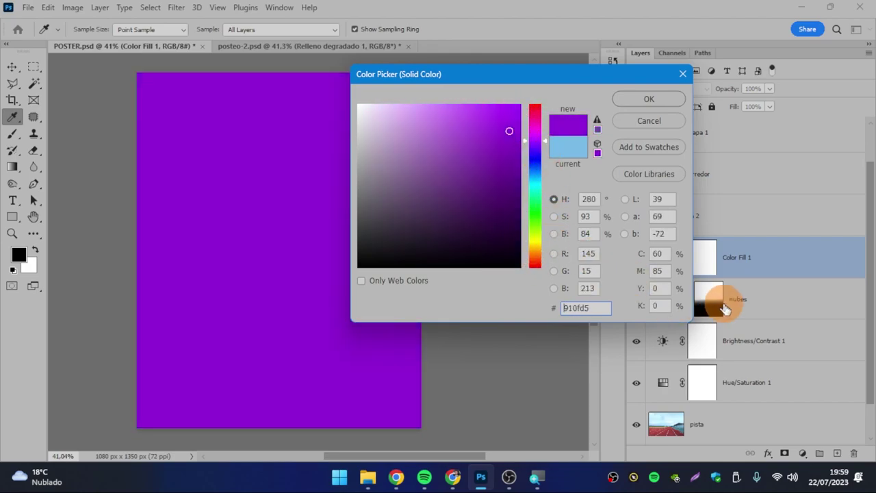
click(665, 122)
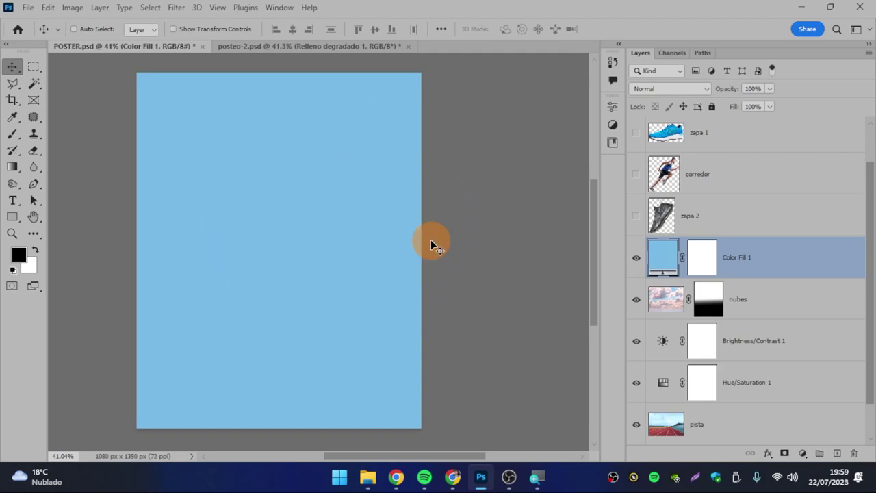
Step: Compare the poster with and without Color Fill 1, then lower its opacity to about 36%
click(631, 258)
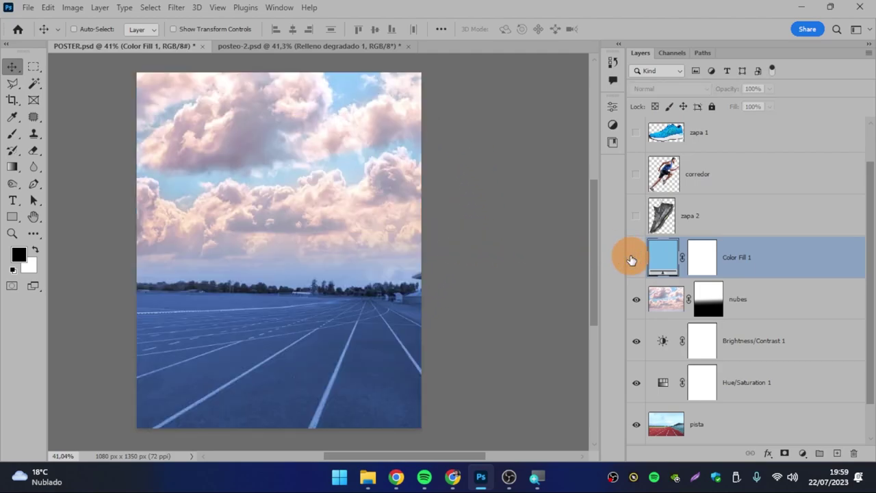
click(631, 258)
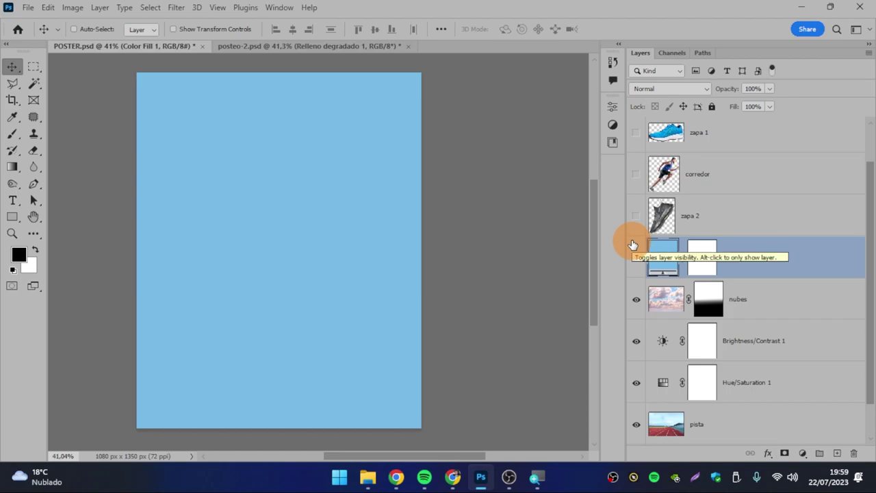
key(super+equal)
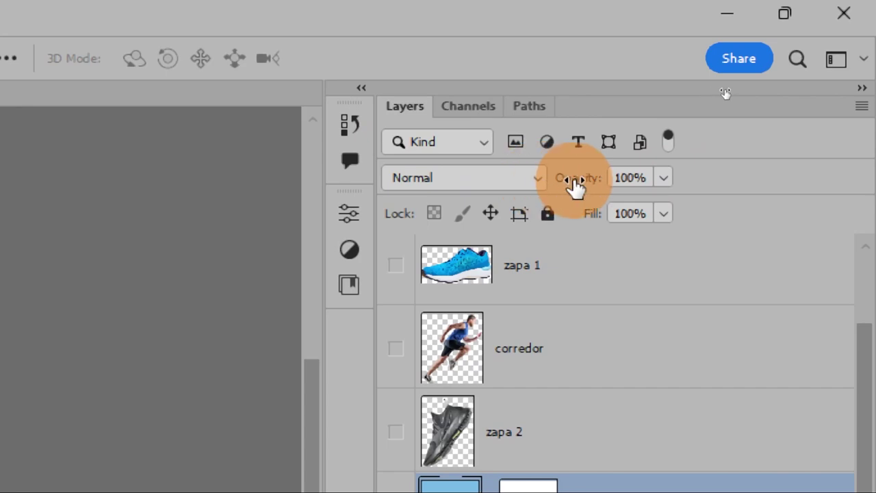
click(652, 179)
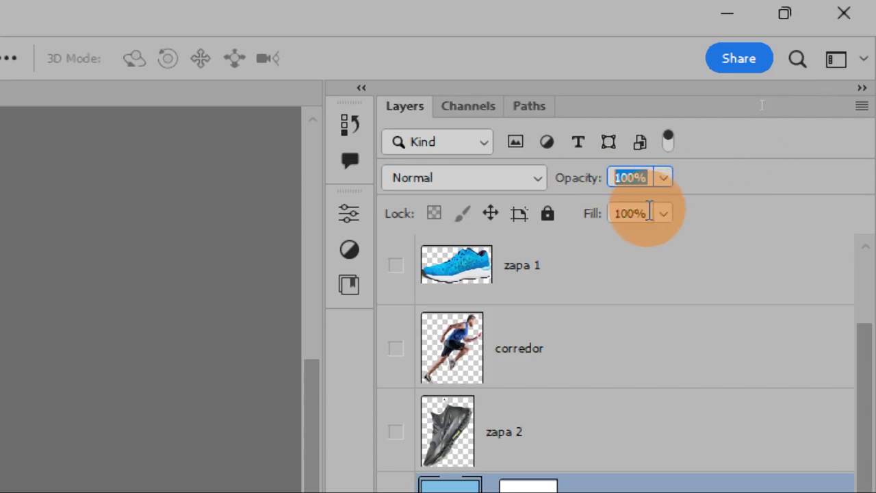
click(626, 213)
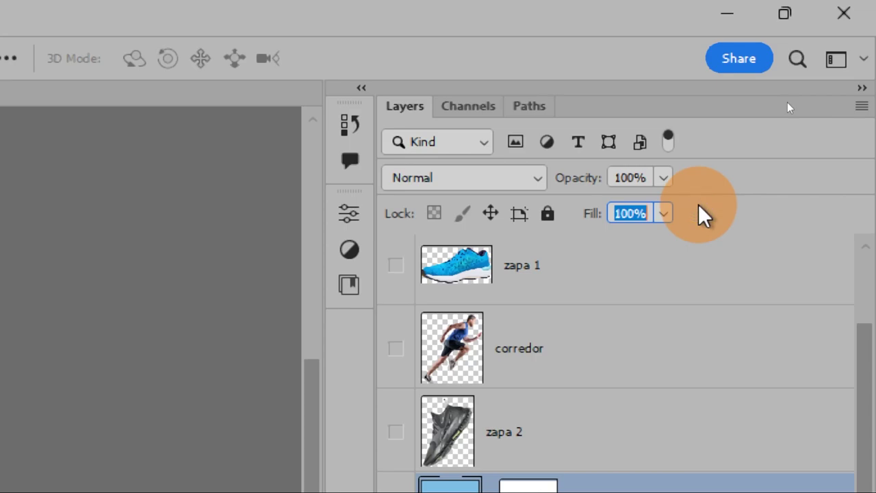
click(663, 179)
drag(664, 205, 590, 210)
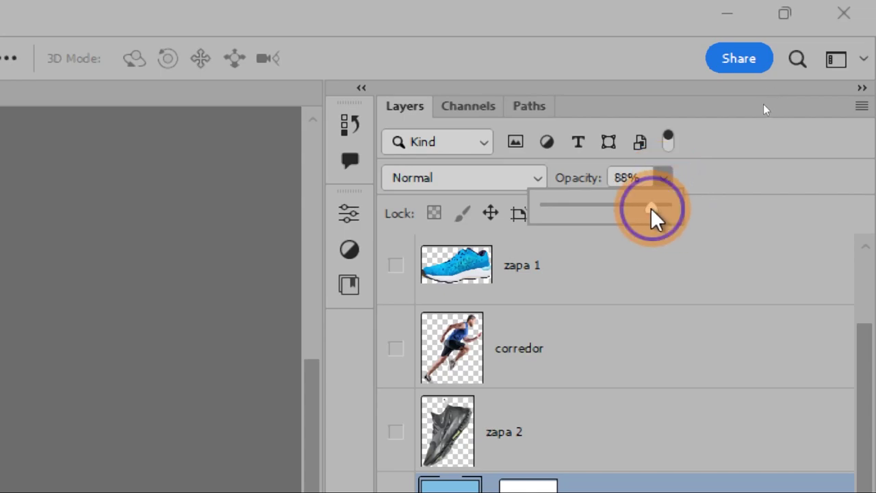
key(super+minus)
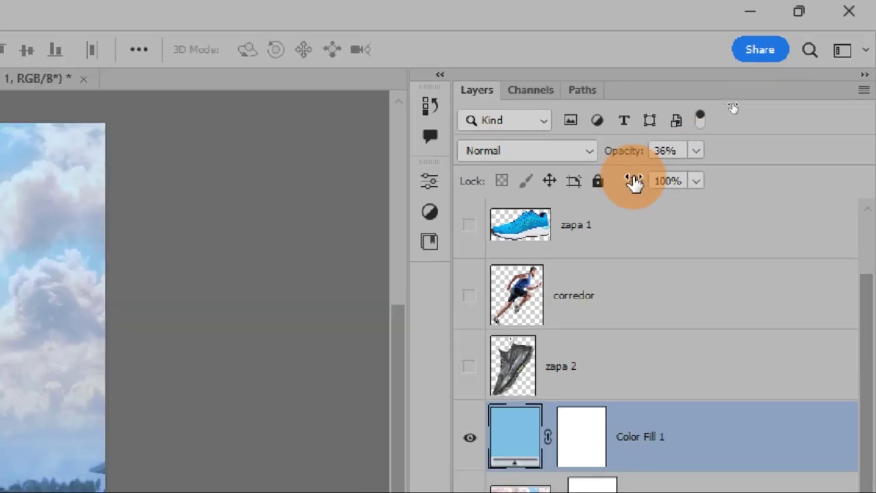
Step: Settle Color Fill 1 opacity at 35%, toggling its visibility to check the tint
click(769, 94)
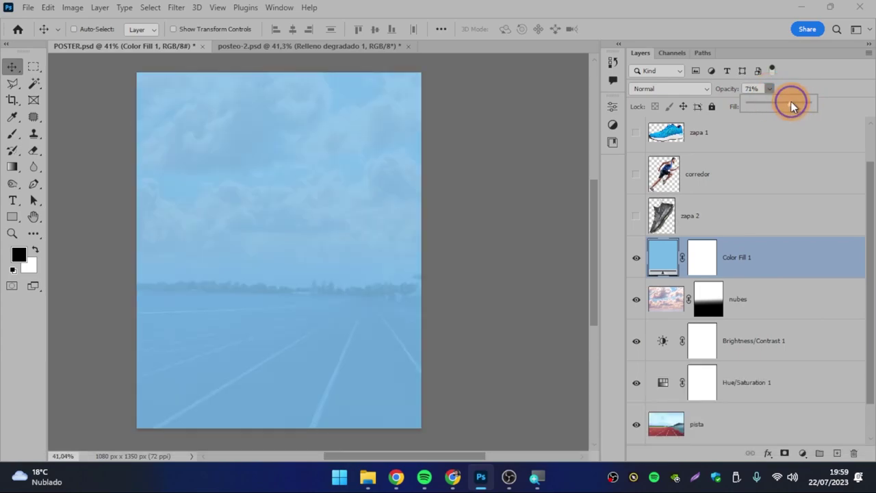
drag(796, 106, 763, 106)
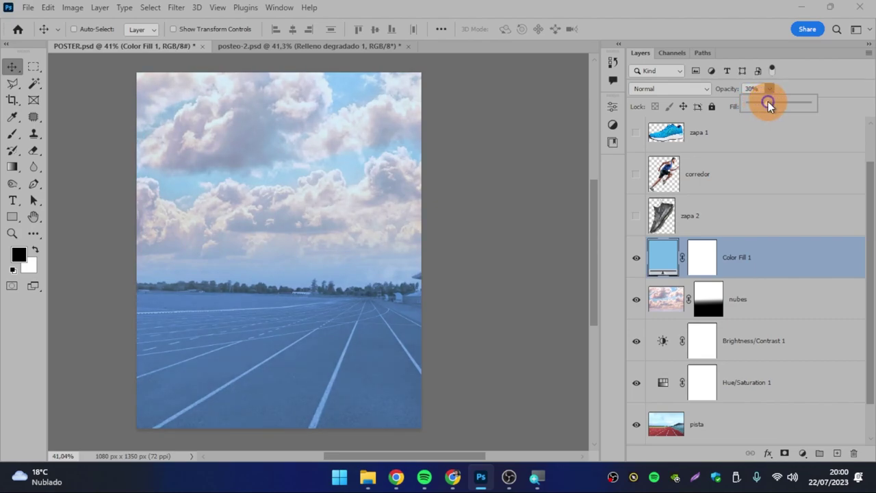
drag(767, 101, 768, 104)
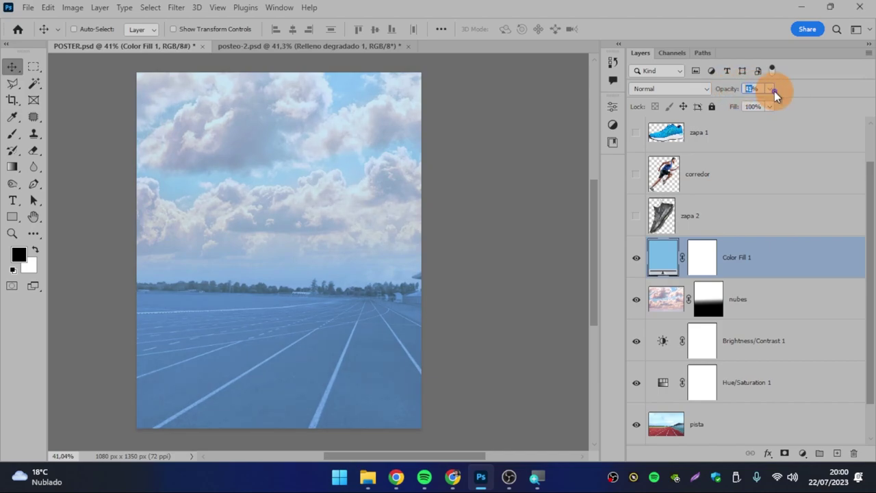
key(super+plus)
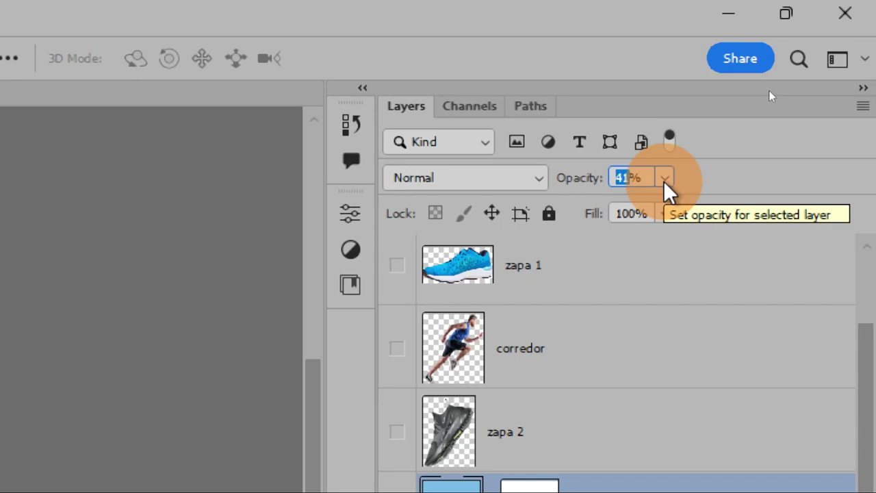
text(35)
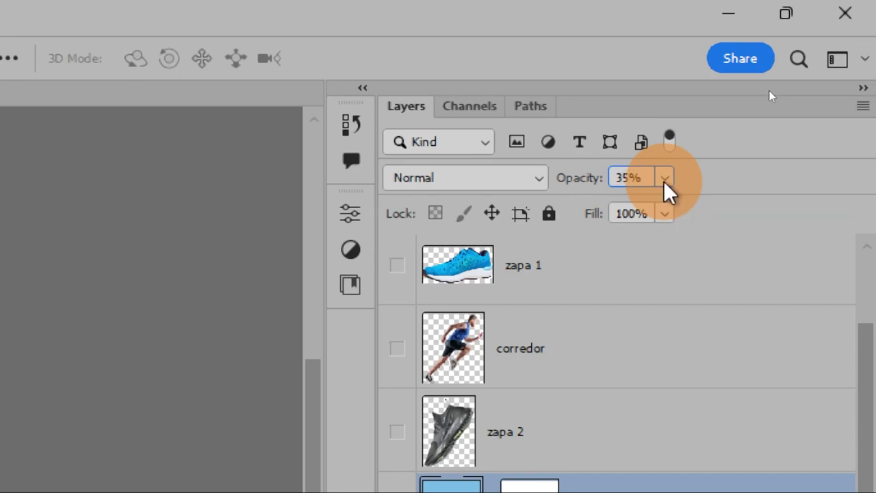
key(super+minus)
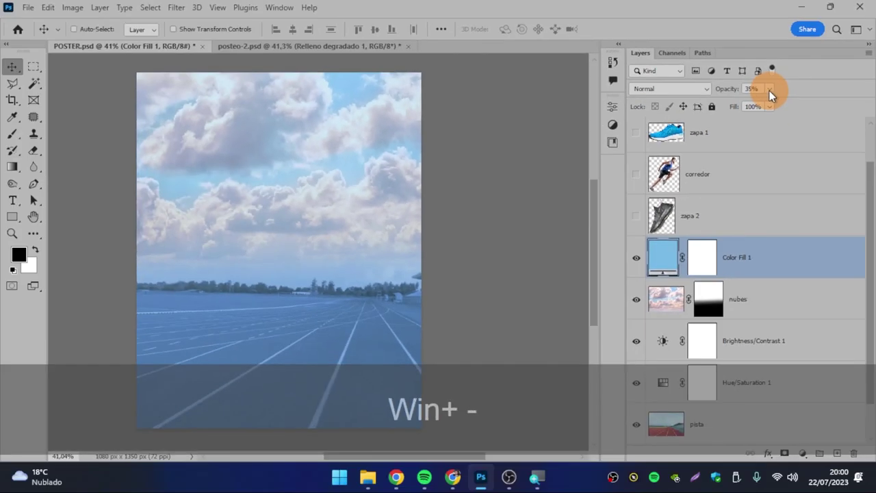
click(636, 257)
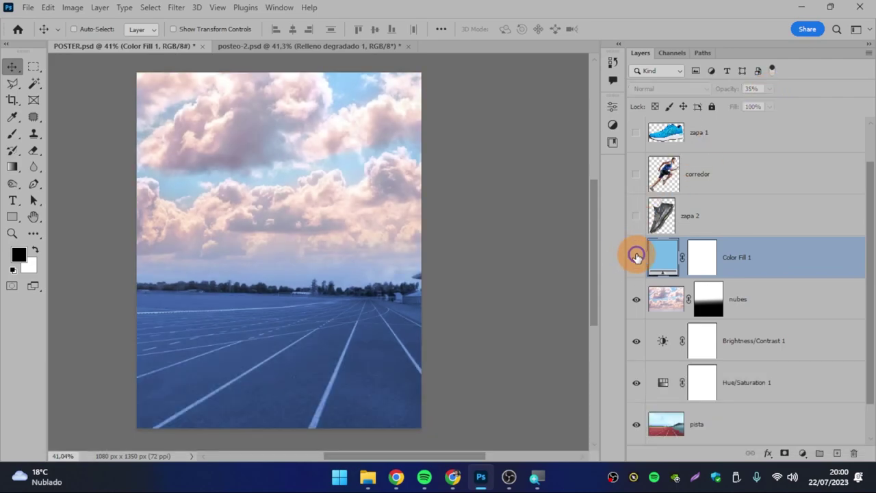
click(637, 258)
click(637, 258)
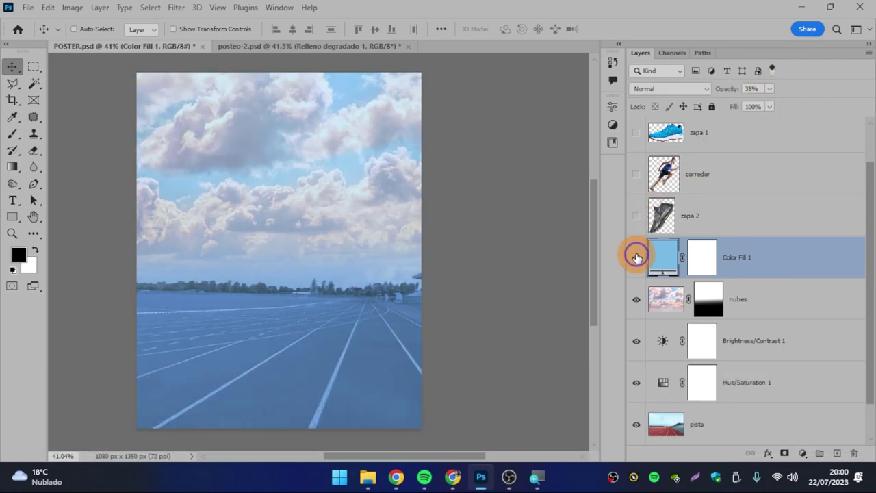
click(637, 257)
click(753, 89)
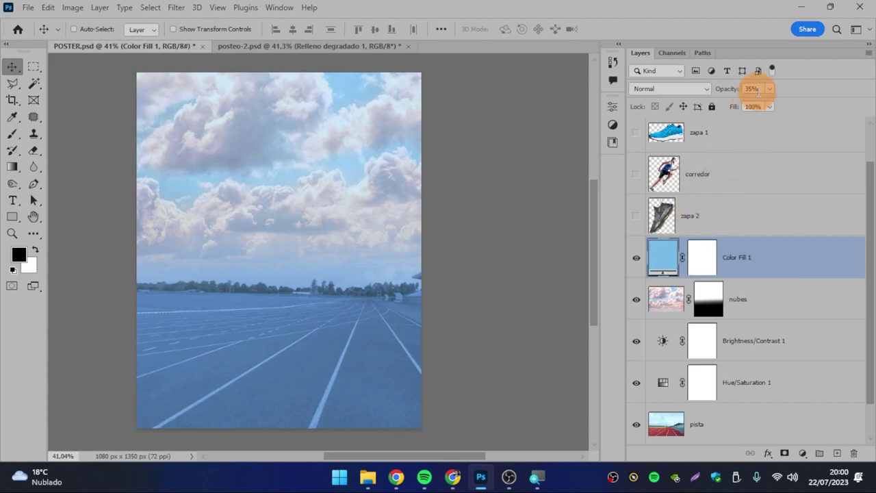
Step: With Color Fill 1 selected, bring up the Layer menu's new fill layer choices
click(786, 265)
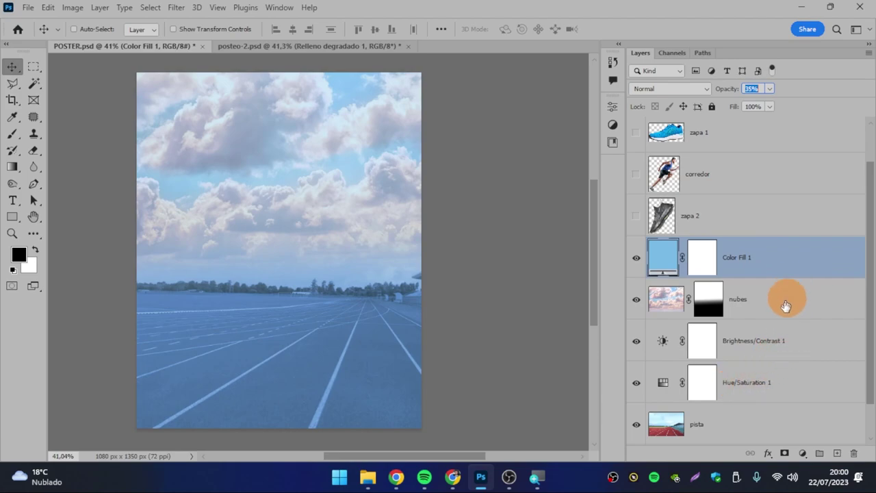
click(803, 454)
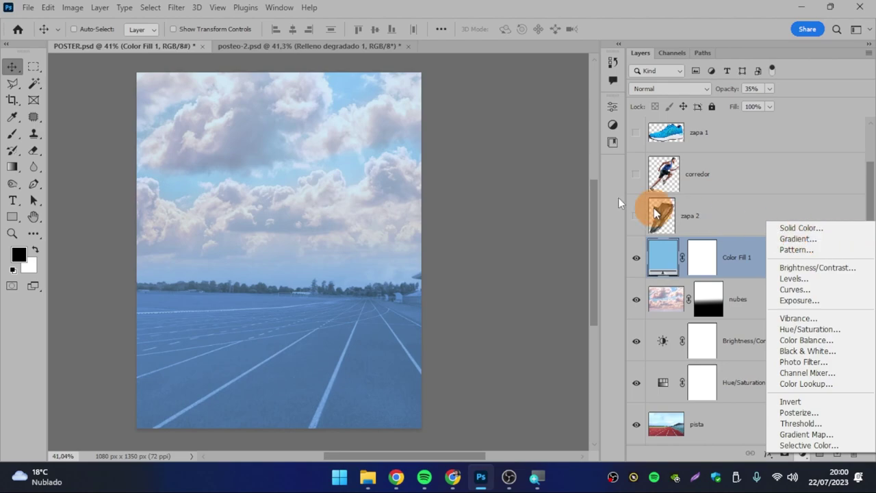
click(102, 7)
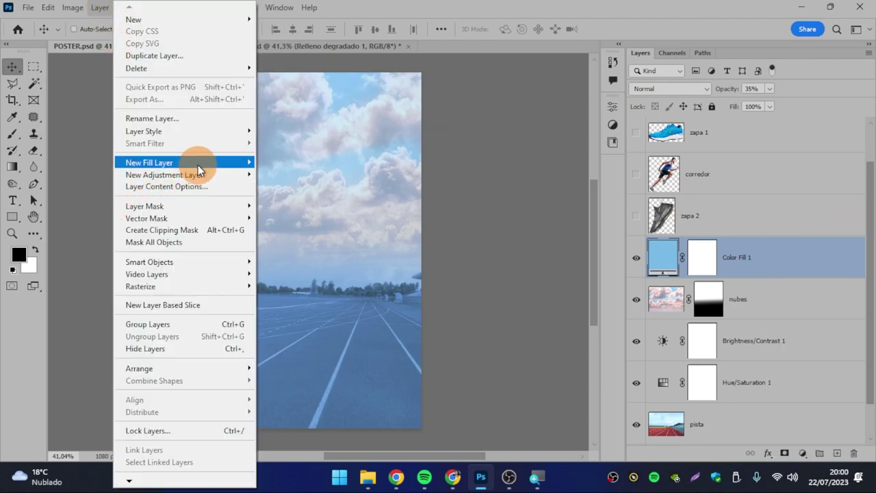
mouse_move(149, 162)
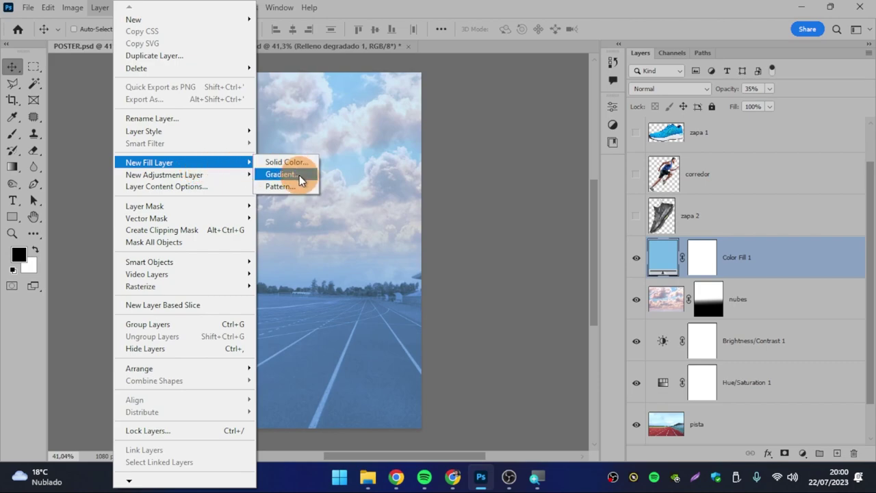
Step: Create Gradient Fill 1 using a bright blue preset from the Azules group
click(299, 176)
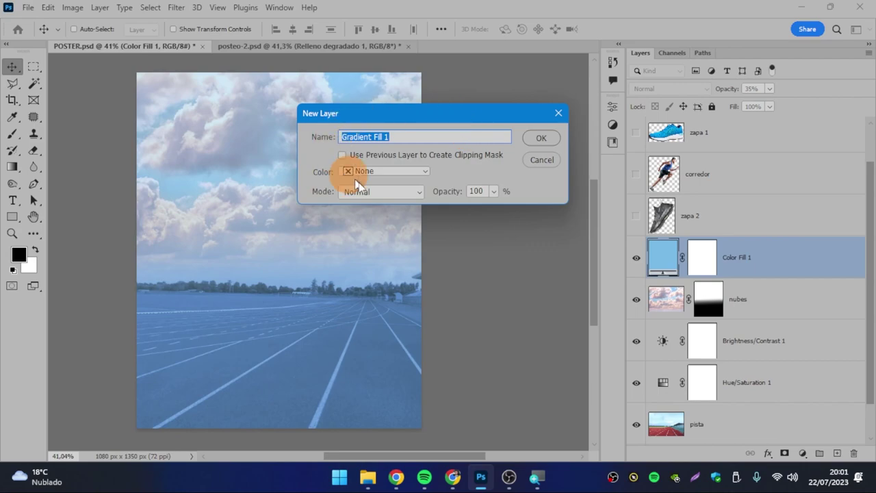
click(542, 137)
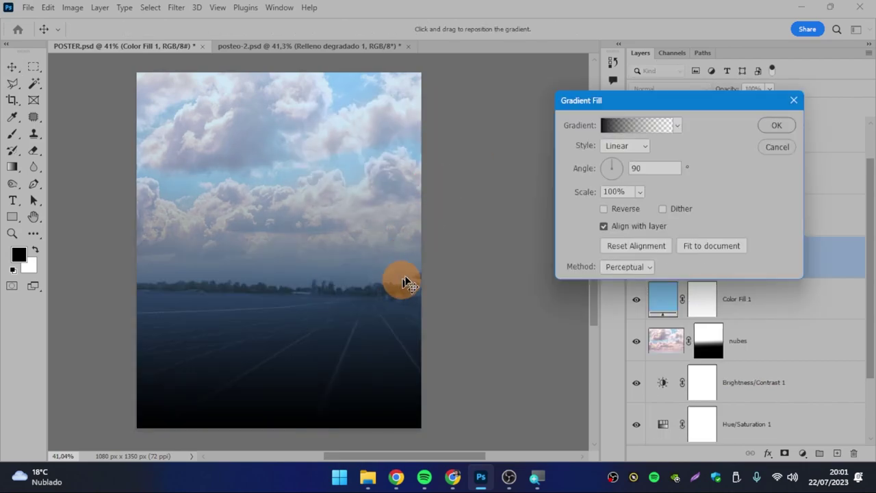
drag(693, 101, 416, 87)
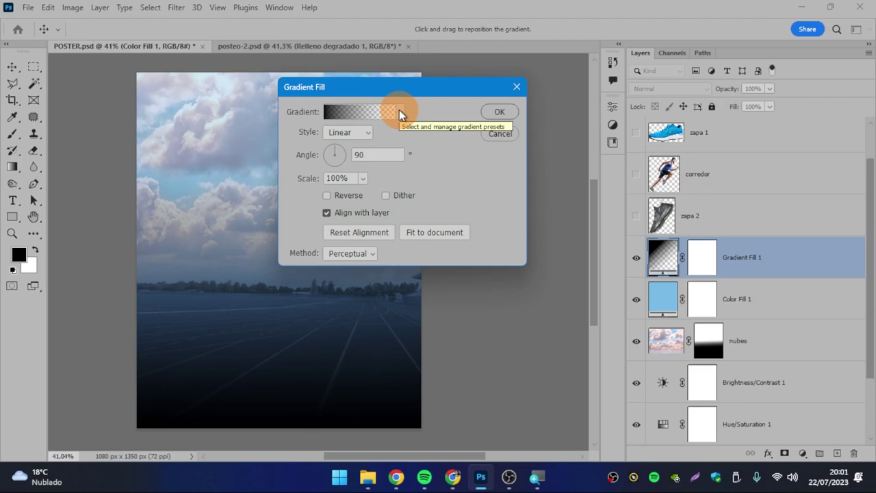
key(super+plus)
click(442, 229)
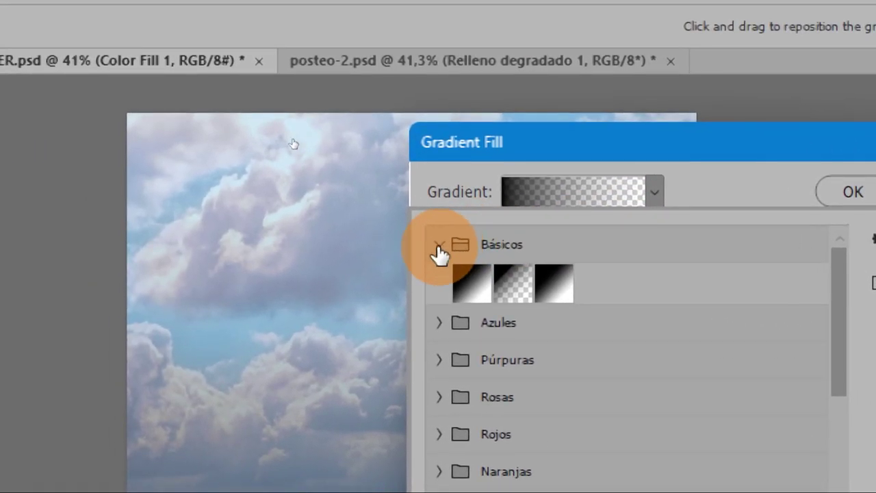
click(438, 250)
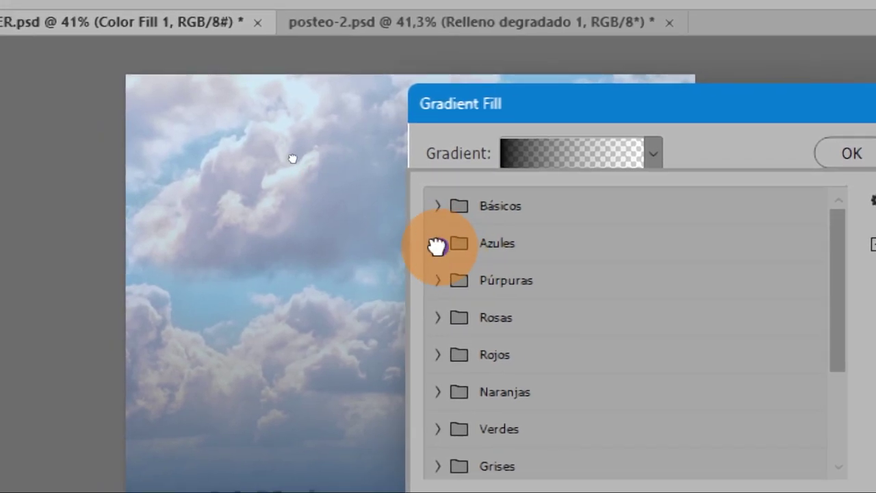
click(438, 245)
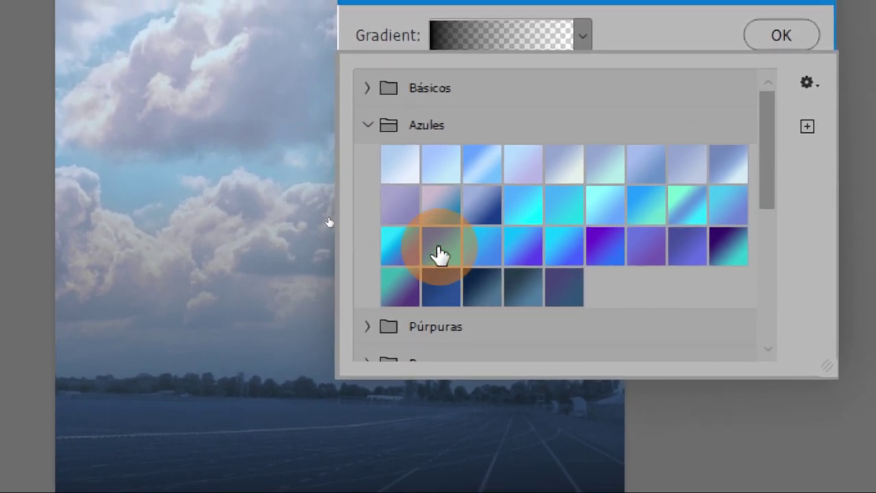
click(439, 250)
key(super+minus)
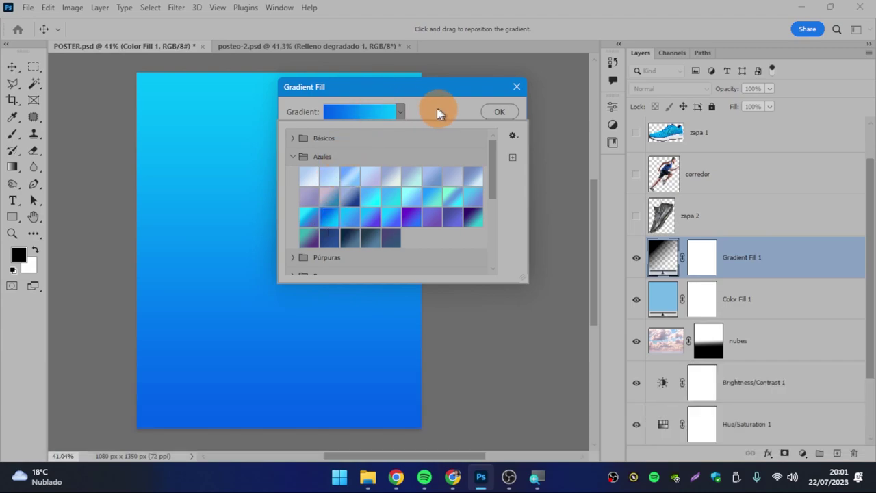
click(434, 113)
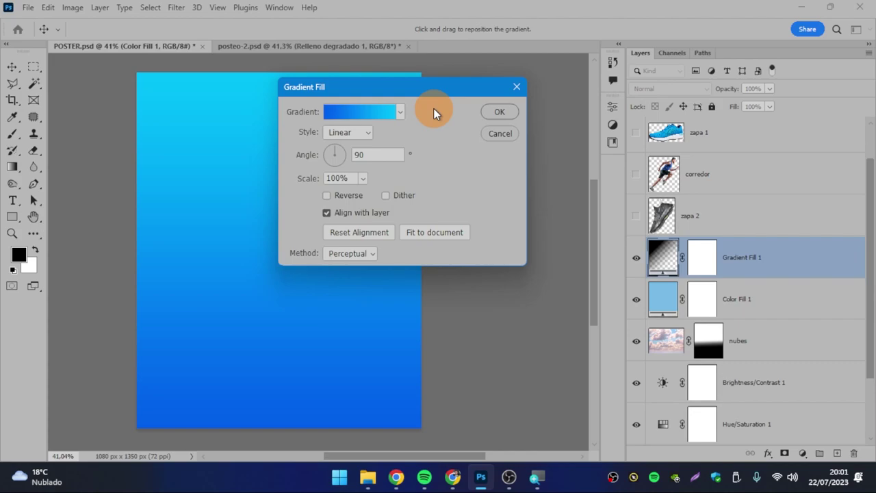
Step: Keep the gradient style Linear and set its angle to 90°
click(363, 132)
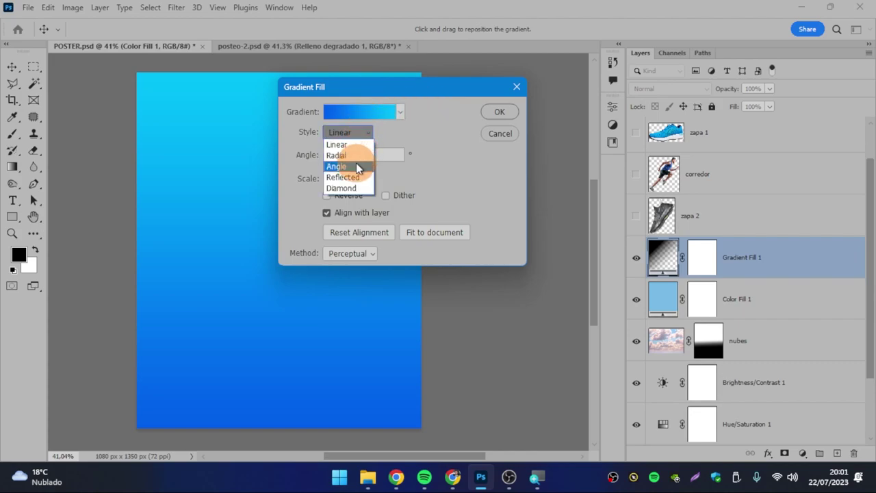
click(352, 155)
click(352, 133)
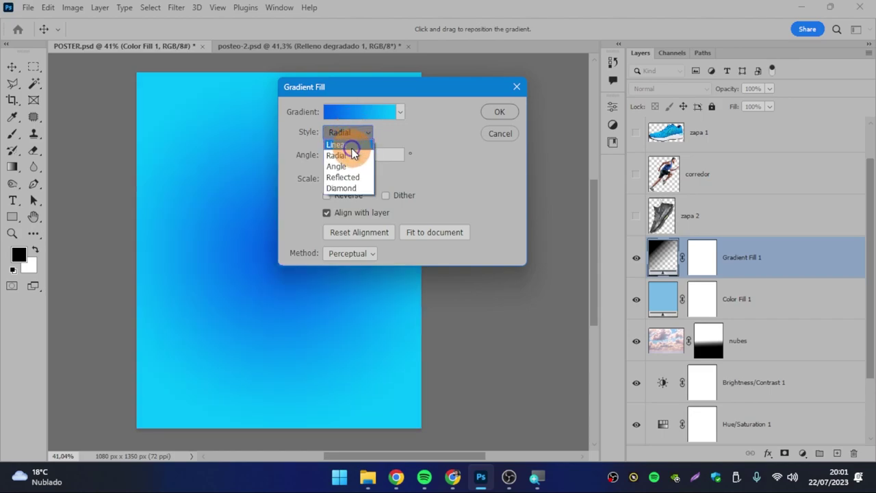
click(350, 147)
mouse_move(383, 89)
mouse_down()
mouse_move(419, 100)
mouse_move(545, 74)
mouse_up()
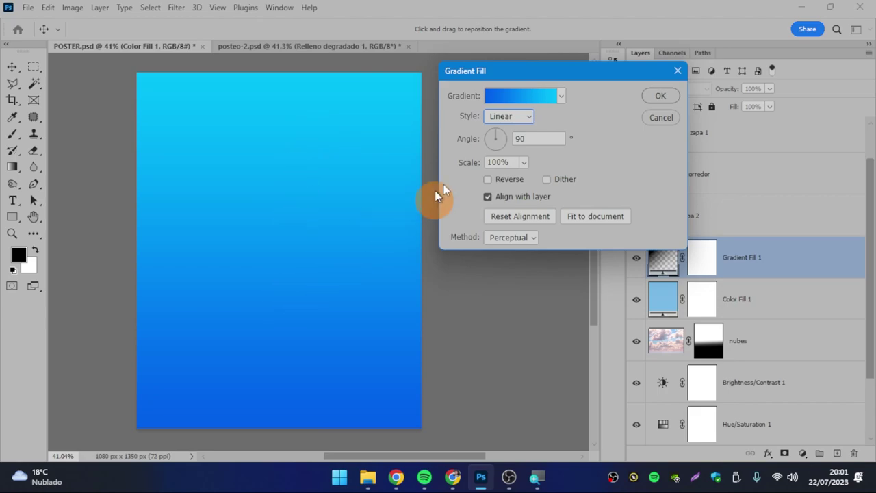
click(522, 138)
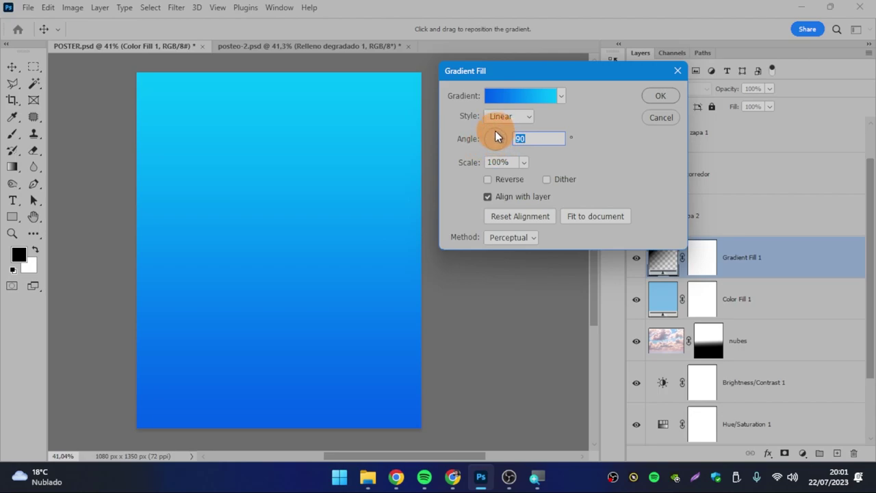
click(491, 131)
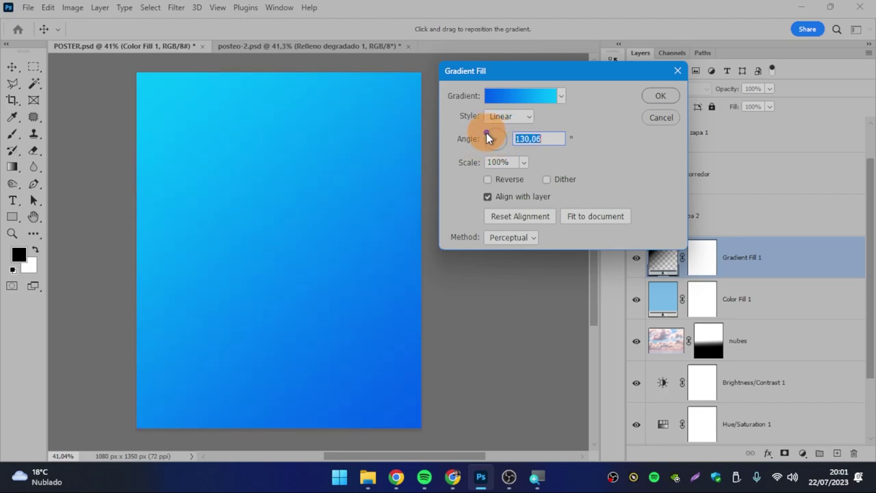
click(488, 137)
click(498, 145)
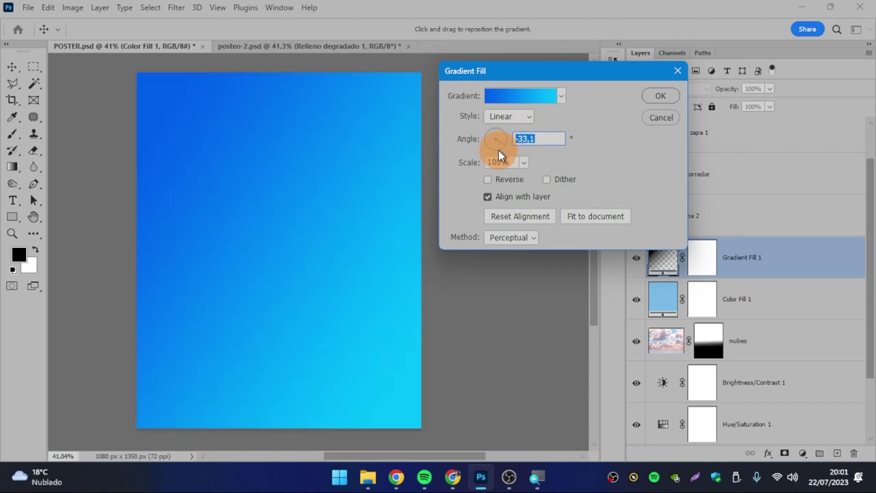
text(90)
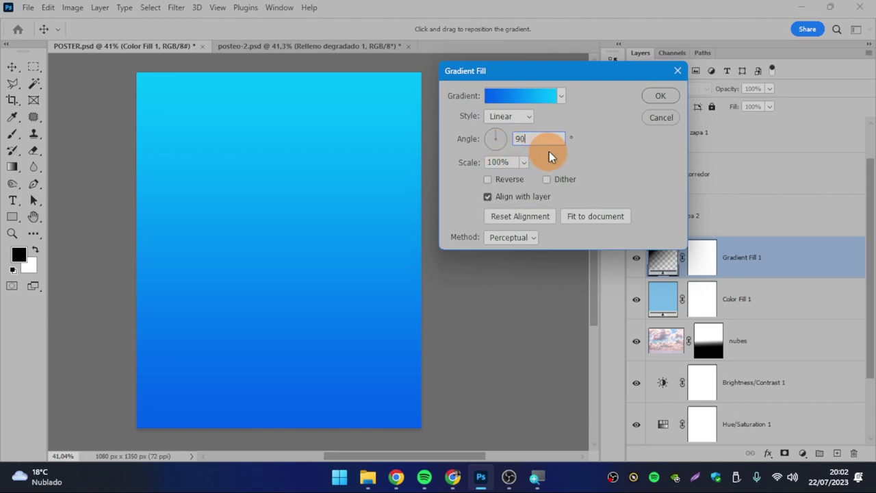
Step: Set the gradient scale to 97% and leave Reverse off
click(524, 163)
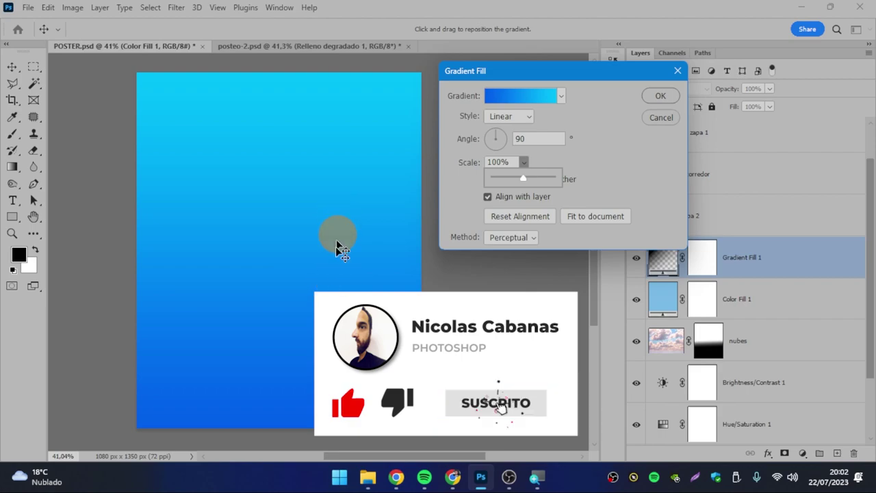
drag(522, 178, 500, 179)
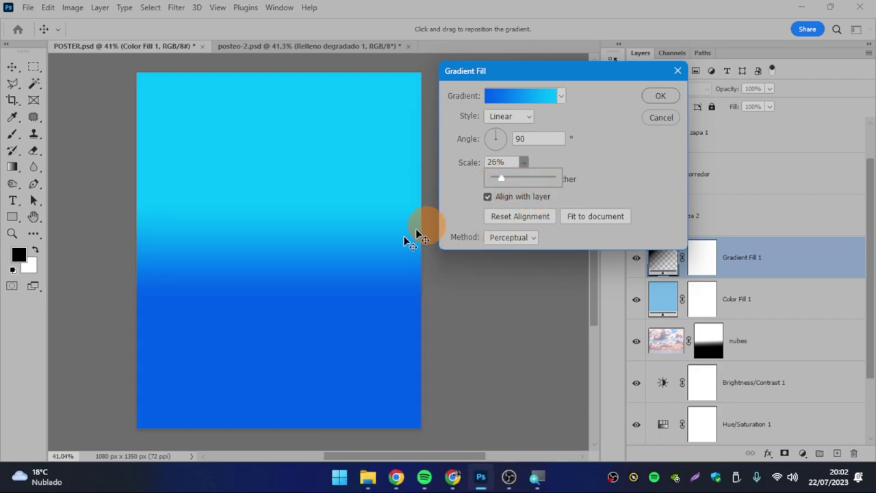
click(514, 179)
drag(510, 178, 581, 172)
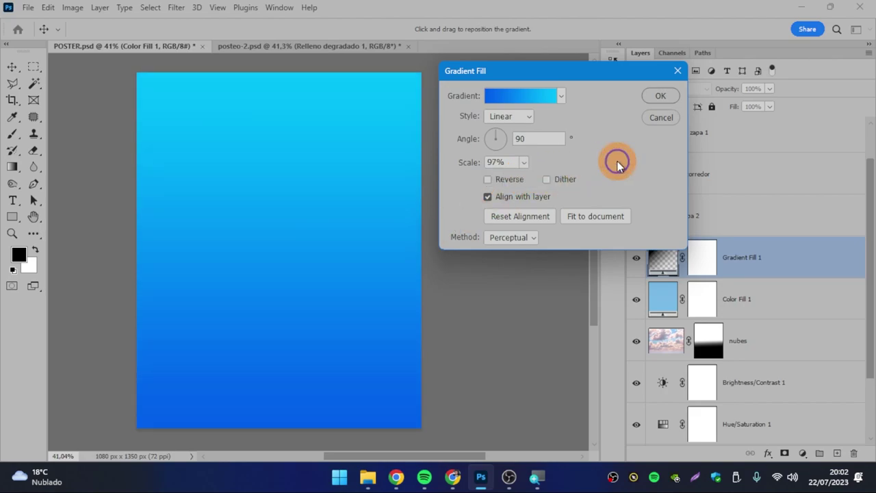
click(487, 178)
click(488, 179)
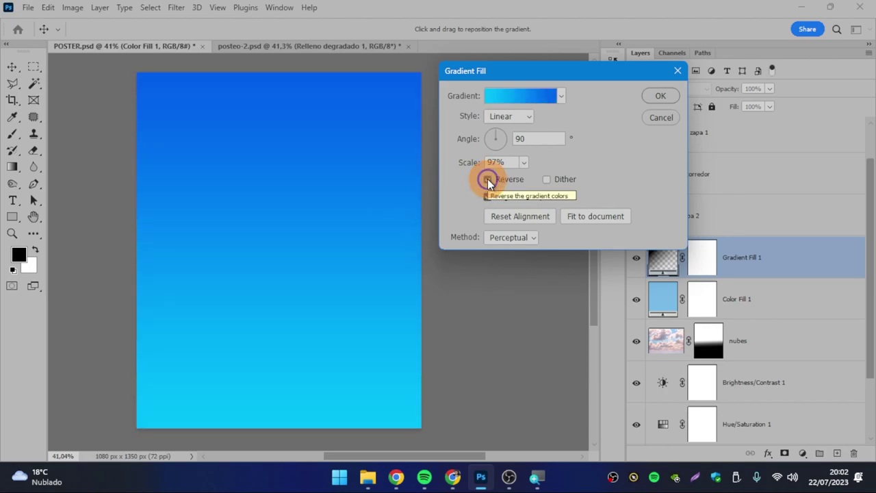
click(488, 179)
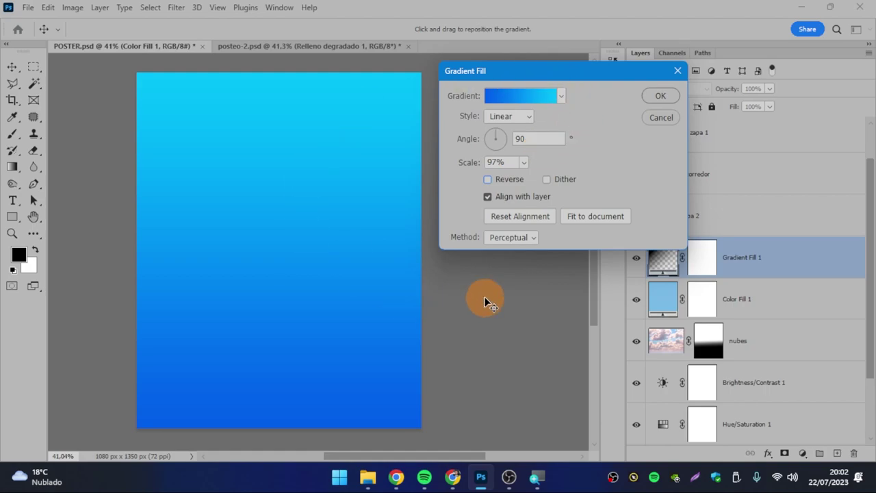
click(563, 96)
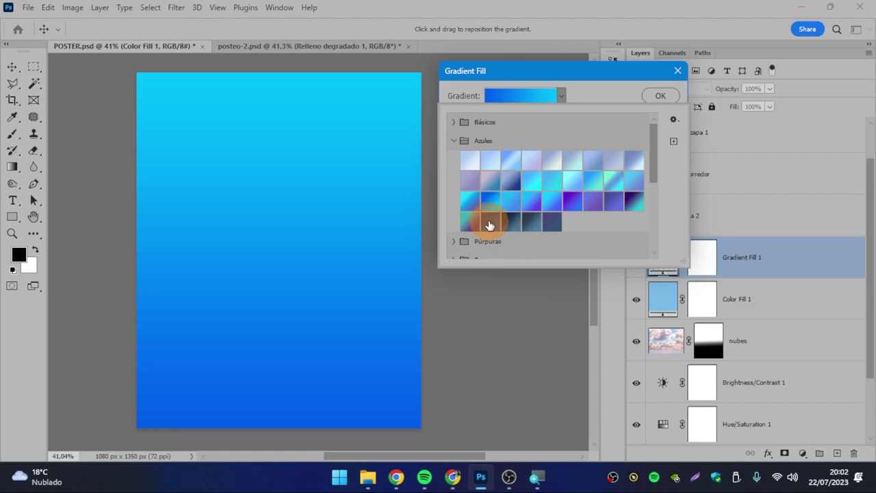
Step: Switch Gradient Fill 1 to a dark royal-blue Azules preset and confirm it
drag(653, 176, 651, 185)
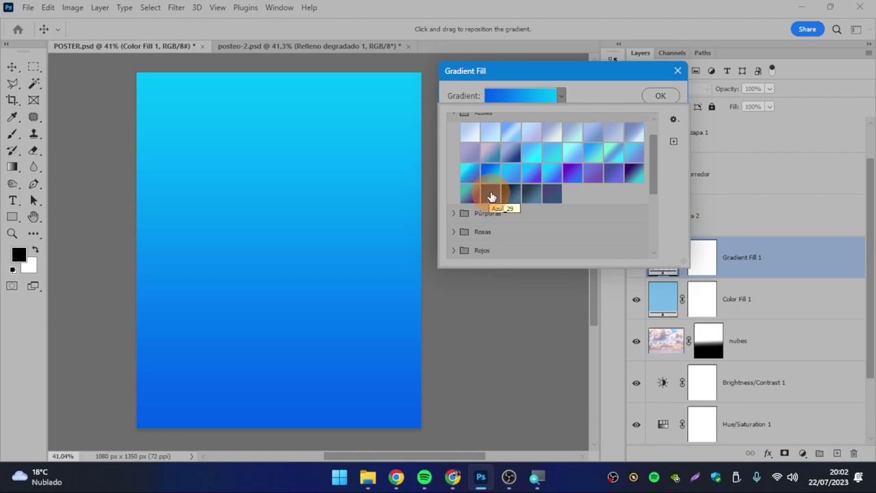
click(489, 197)
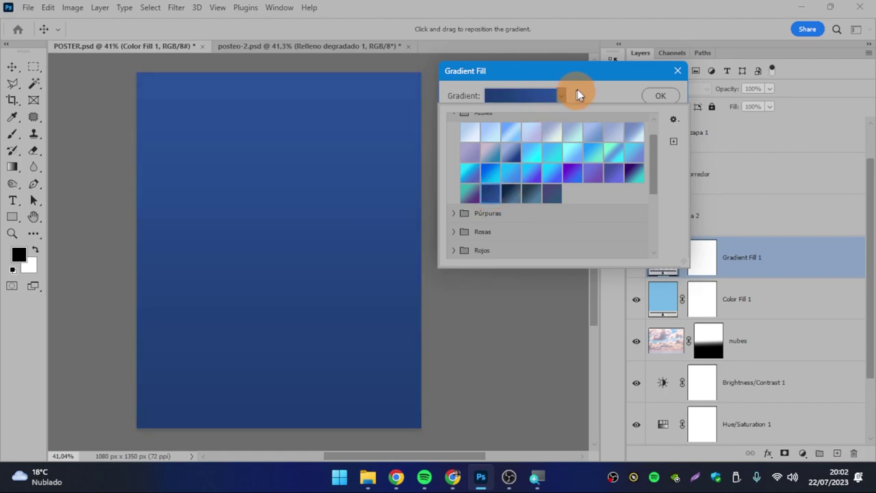
click(536, 190)
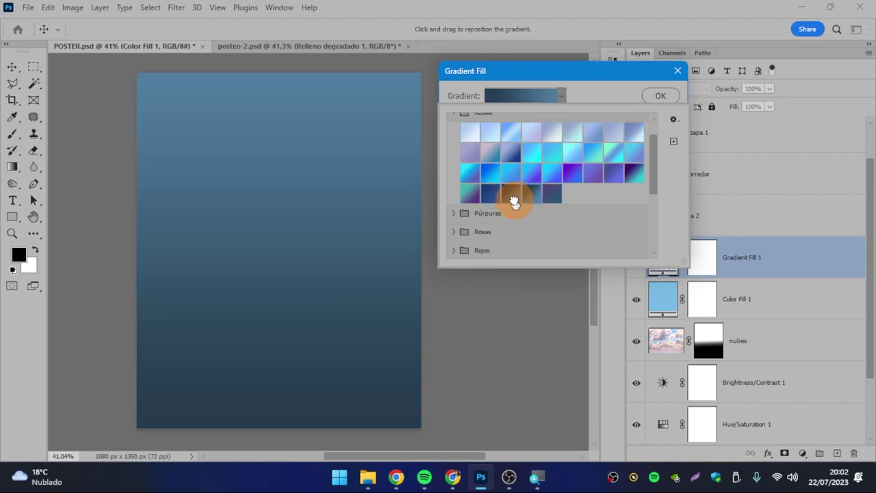
click(490, 197)
click(490, 198)
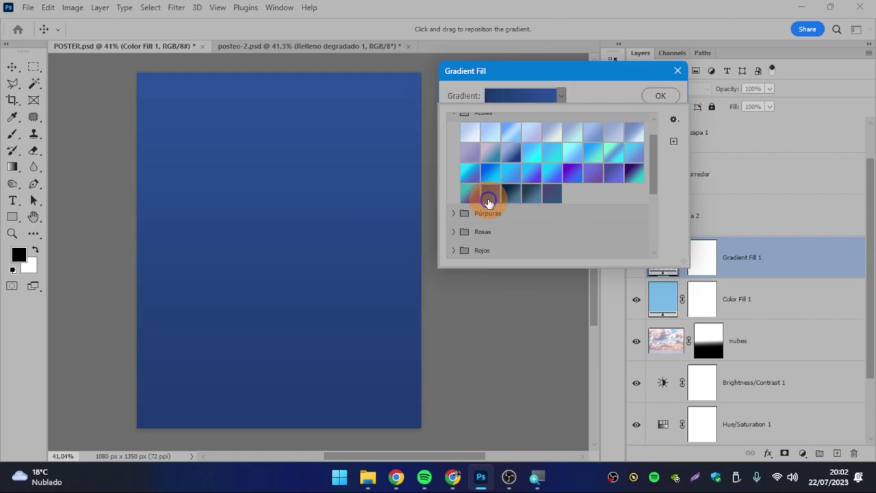
click(587, 95)
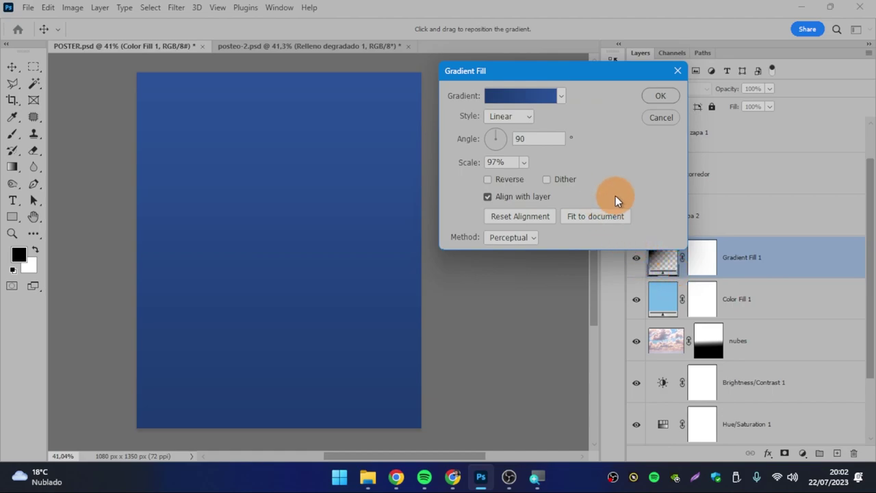
click(658, 98)
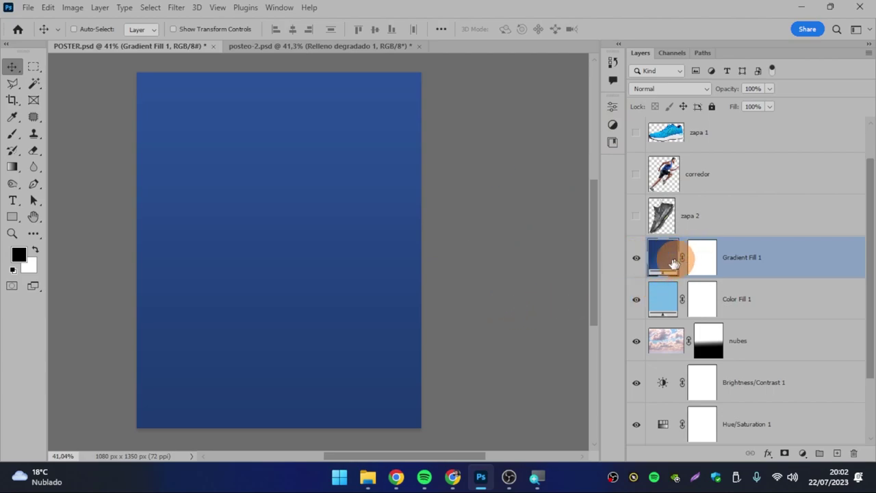
click(670, 306)
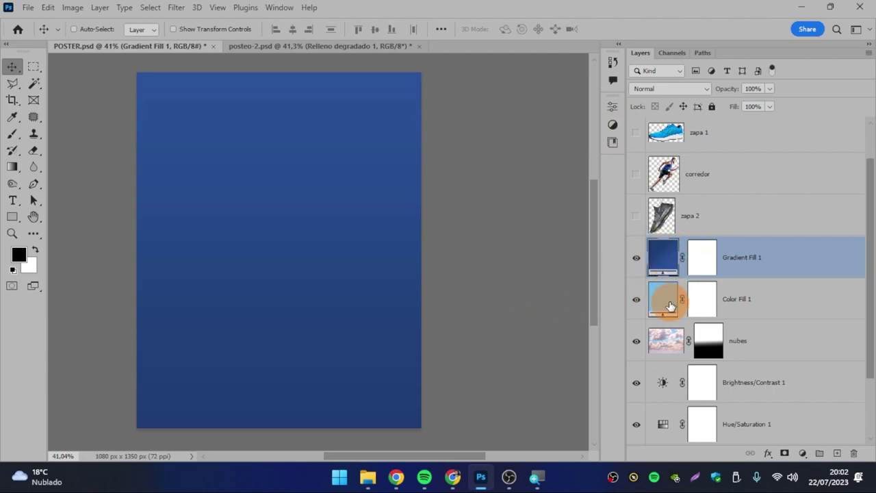
click(664, 258)
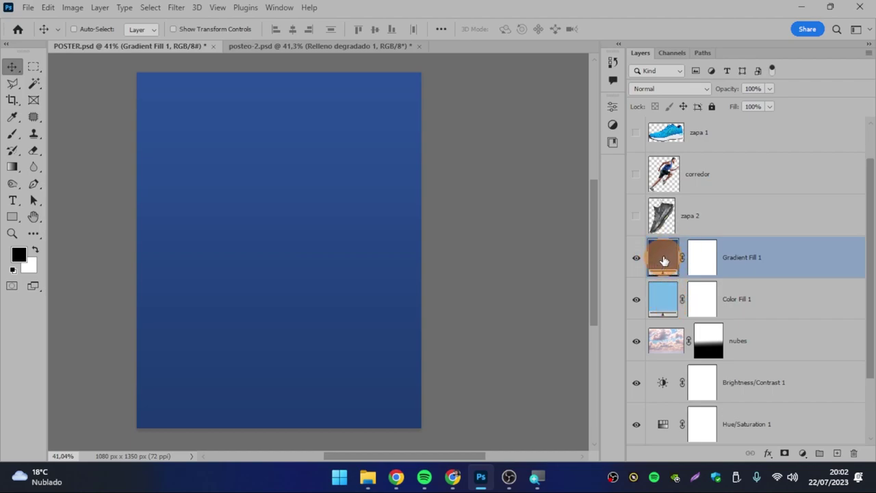
double_click(664, 259)
drag(553, 85, 516, 95)
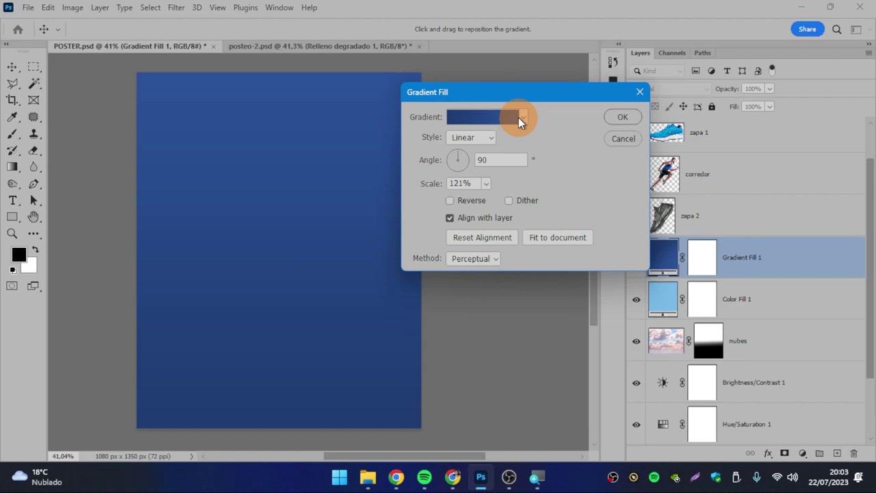
click(621, 138)
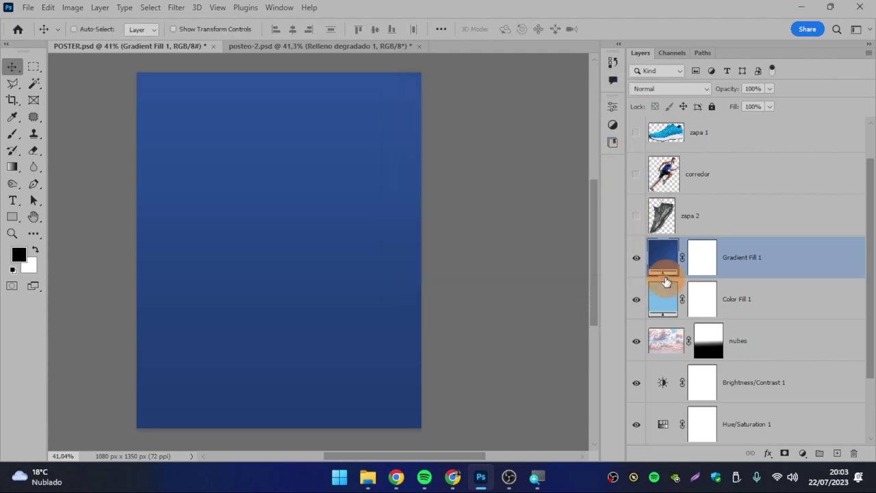
click(636, 260)
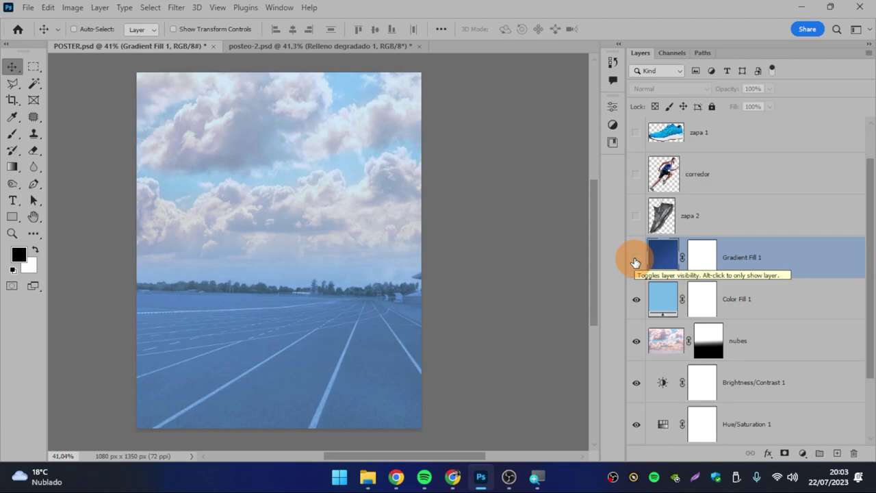
click(635, 260)
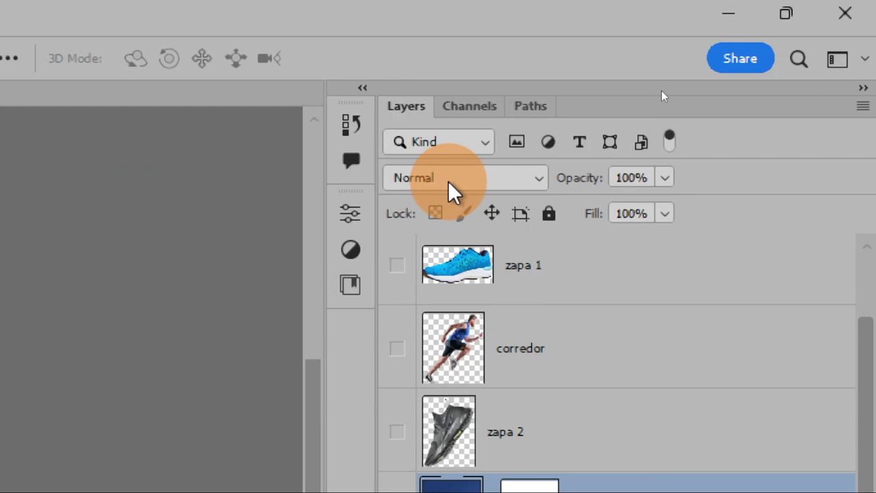
Step: Set Gradient Fill 1's blend mode to Hard Light
click(536, 182)
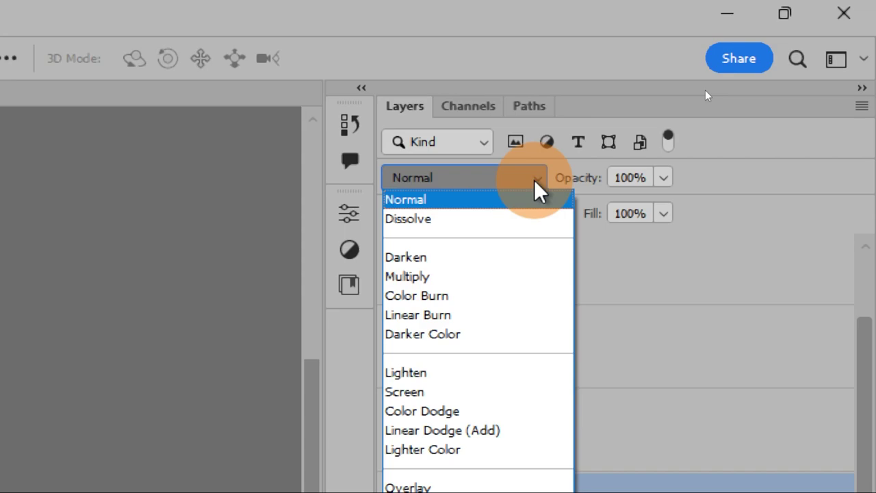
key(super+minus)
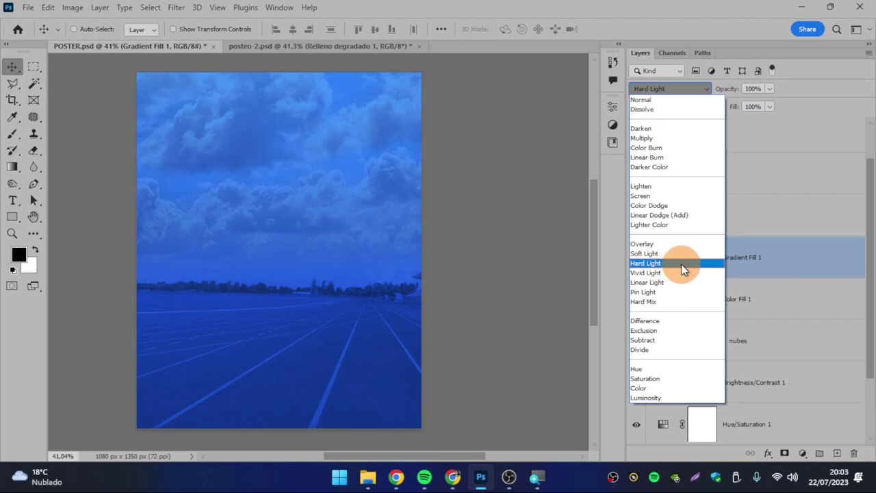
click(681, 264)
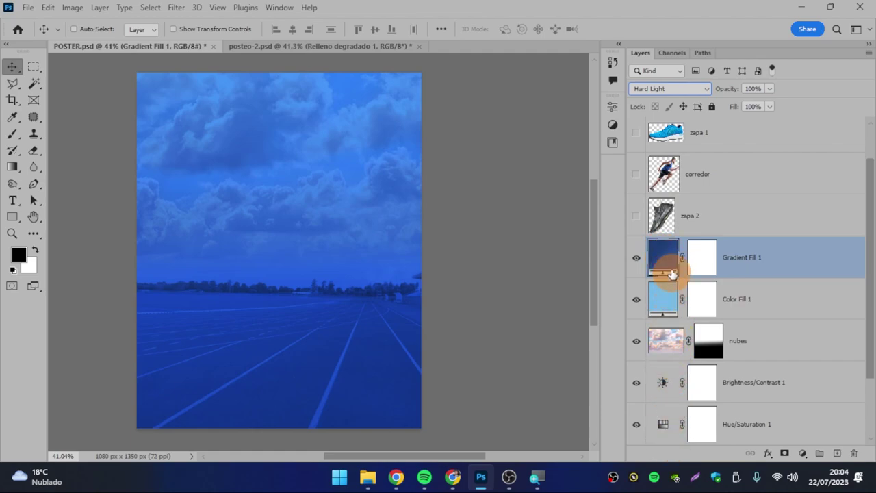
click(781, 299)
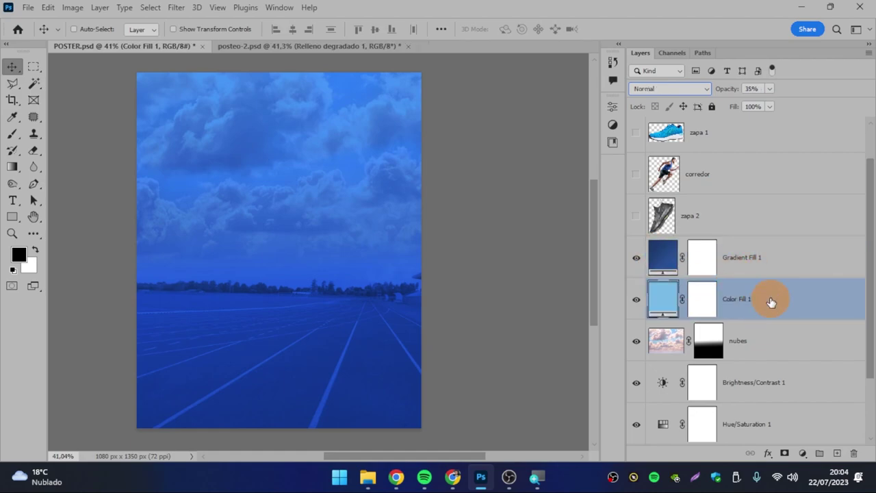
drag(791, 302, 800, 246)
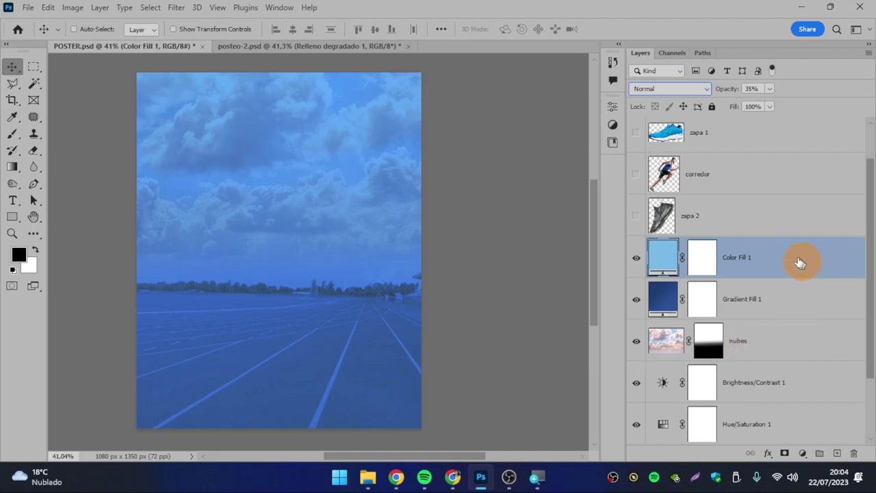
drag(801, 260, 796, 308)
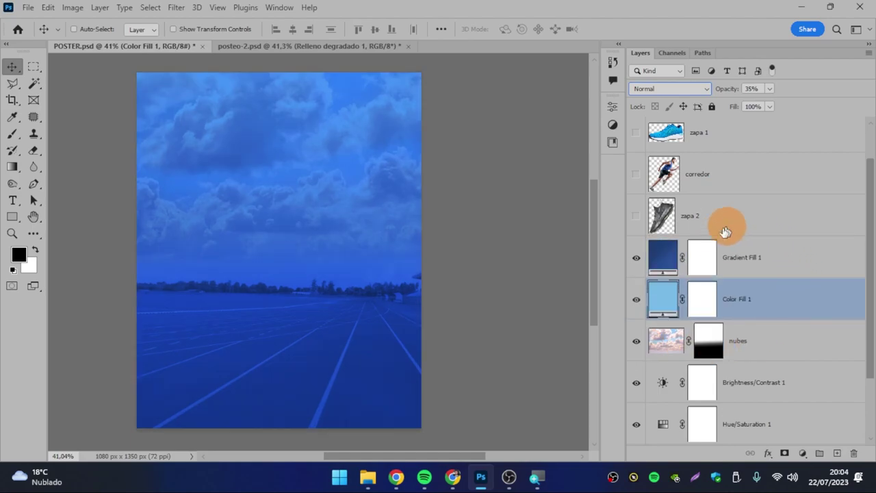
click(803, 261)
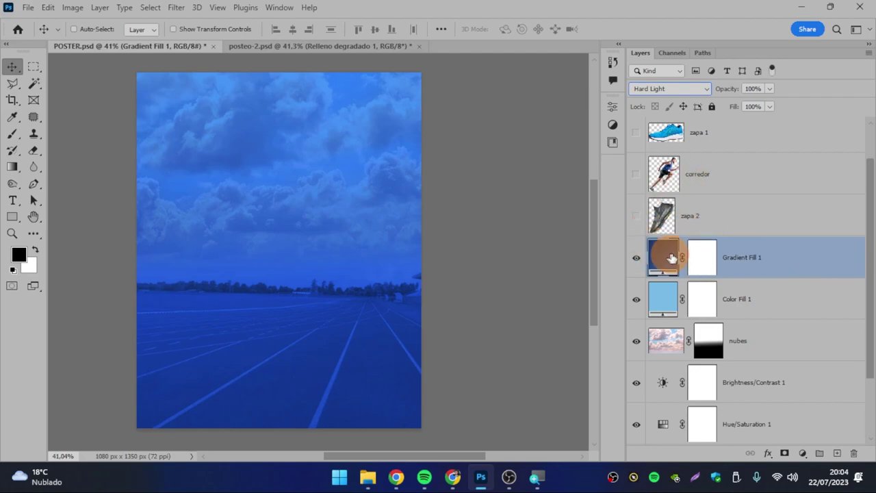
click(698, 91)
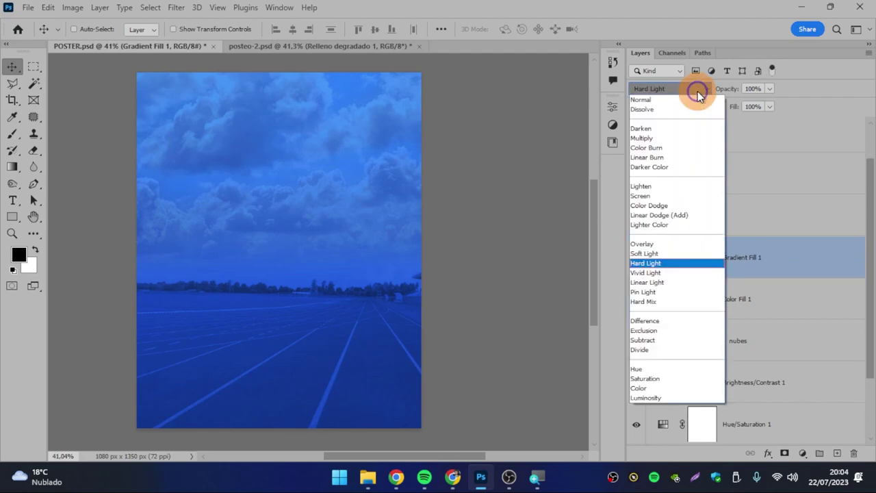
click(698, 91)
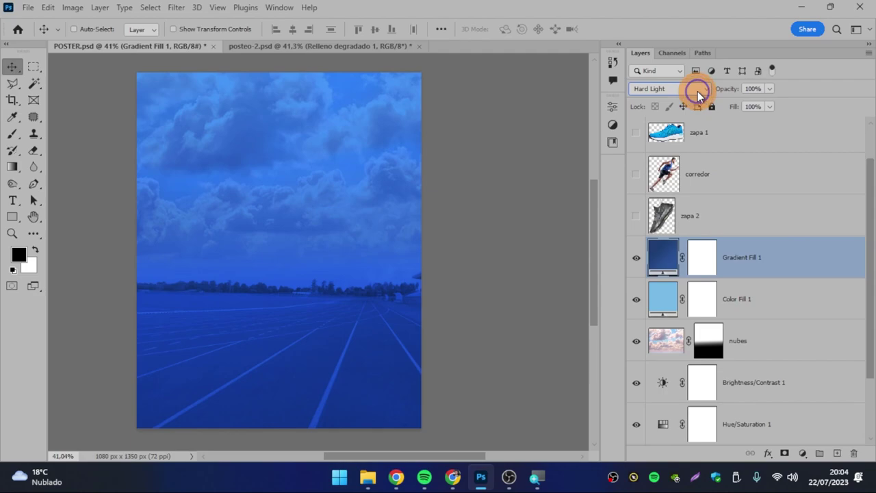
click(769, 89)
mouse_move(755, 106)
mouse_down()
mouse_move(731, 106)
mouse_move(790, 102)
mouse_up()
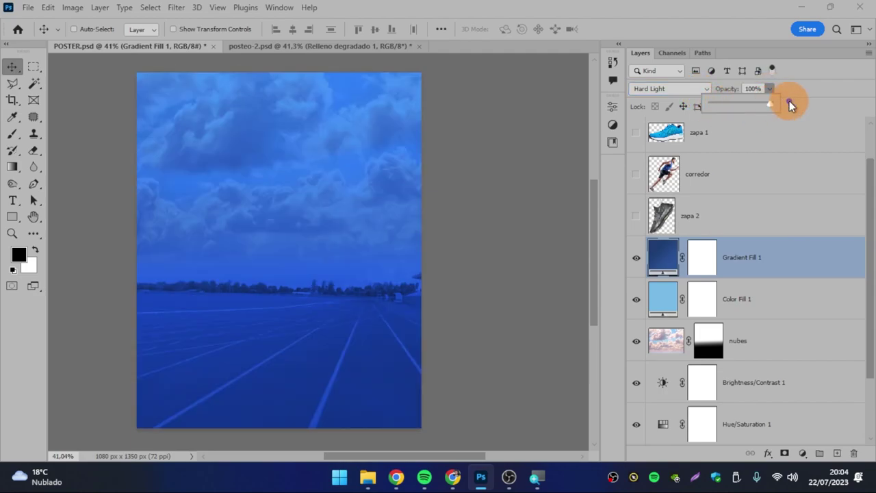
Step: Reopen Gradient Fill 1, try lighter Azules presets, and keep a dark navy-blue one
double_click(664, 260)
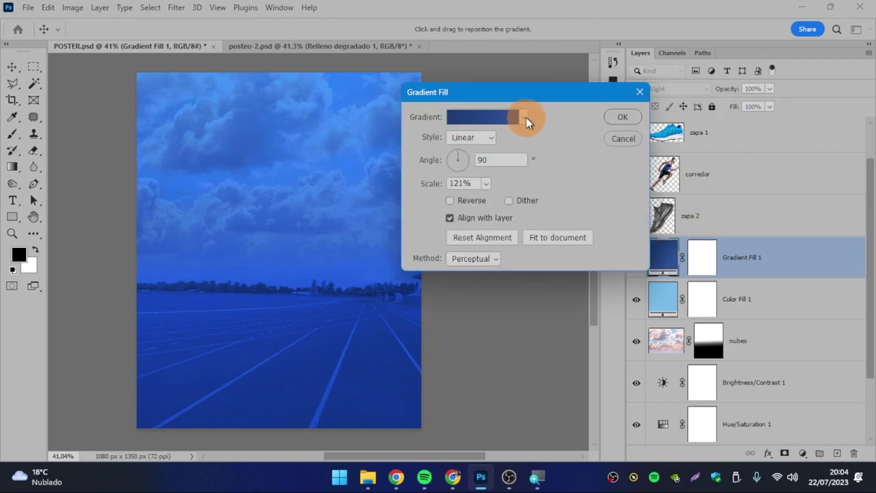
click(524, 117)
click(471, 152)
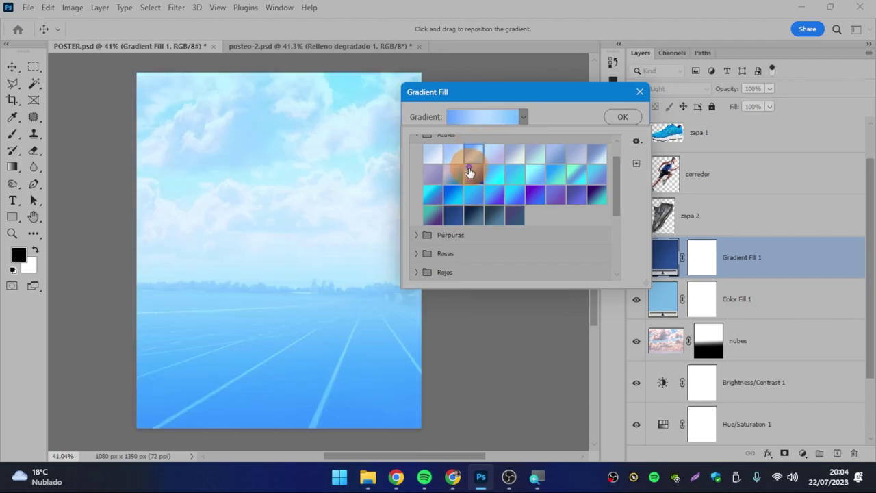
click(467, 174)
click(493, 176)
click(493, 194)
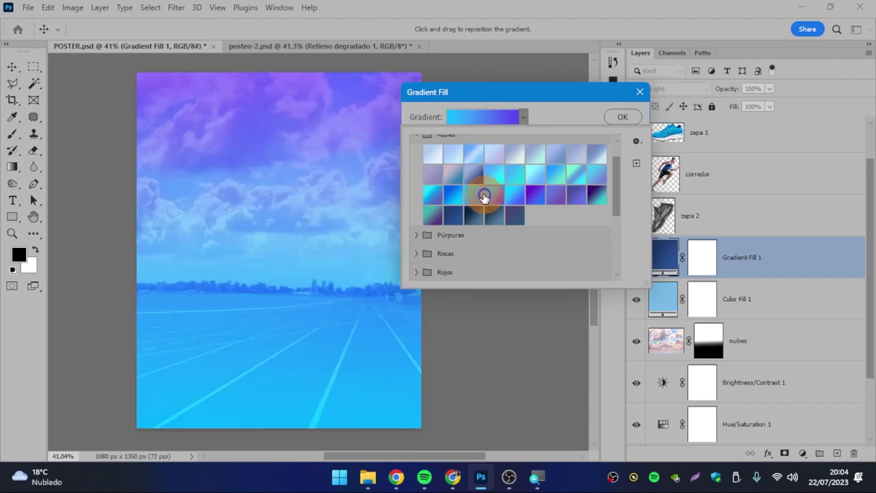
click(472, 218)
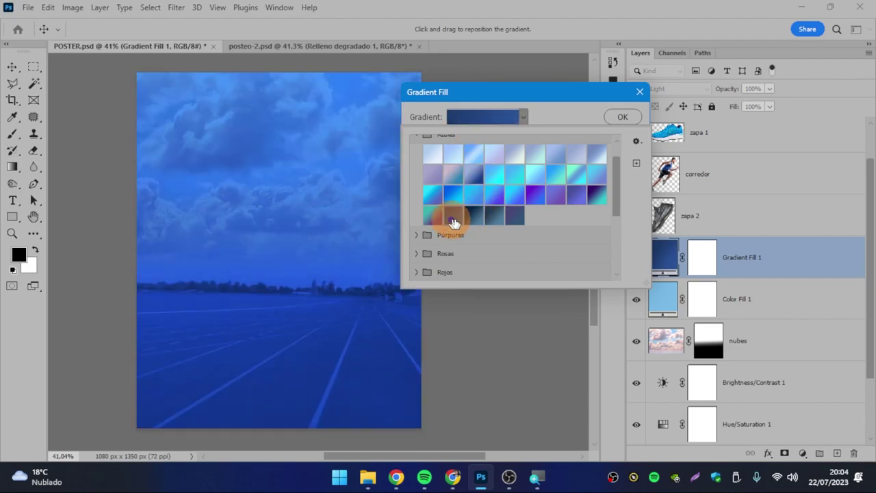
click(570, 98)
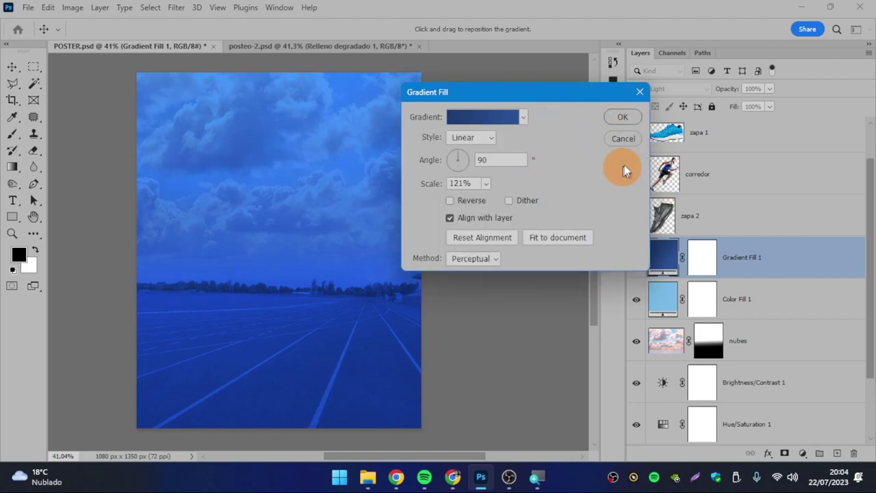
click(628, 143)
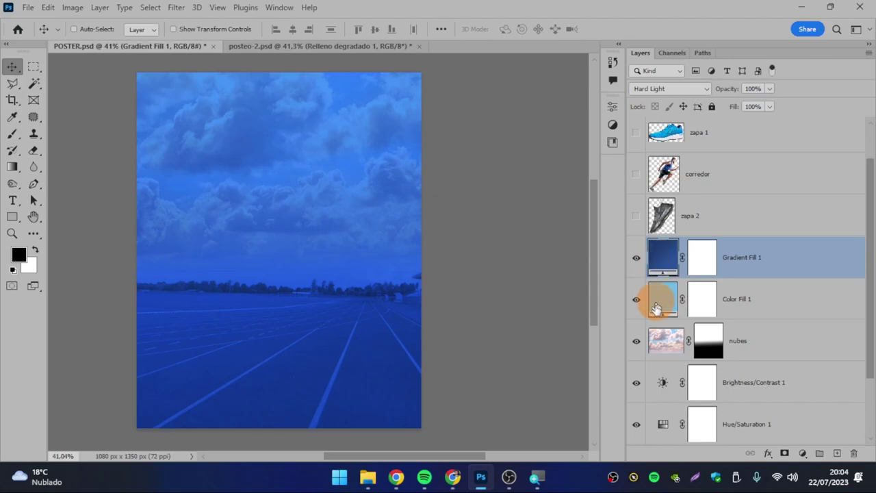
Step: Set Gradient Fill 1 opacity to 80%, then click through the lower layers and reselect it
click(769, 88)
drag(767, 102, 738, 103)
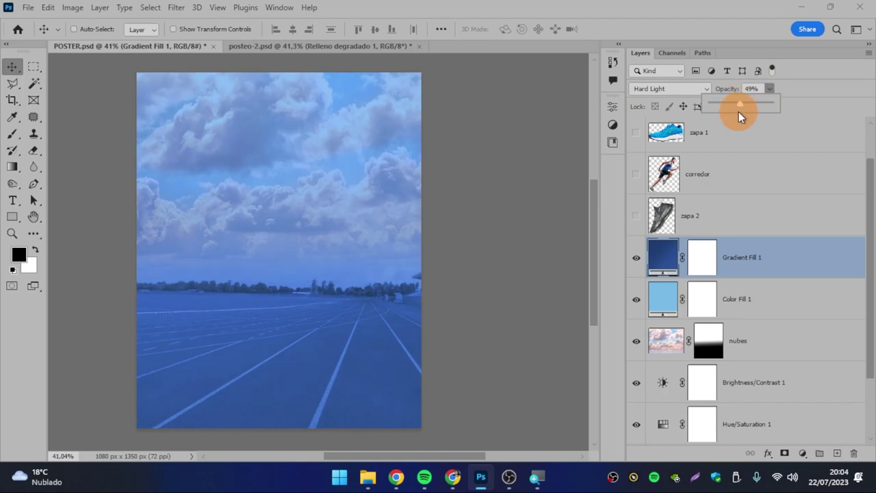
drag(748, 105, 760, 104)
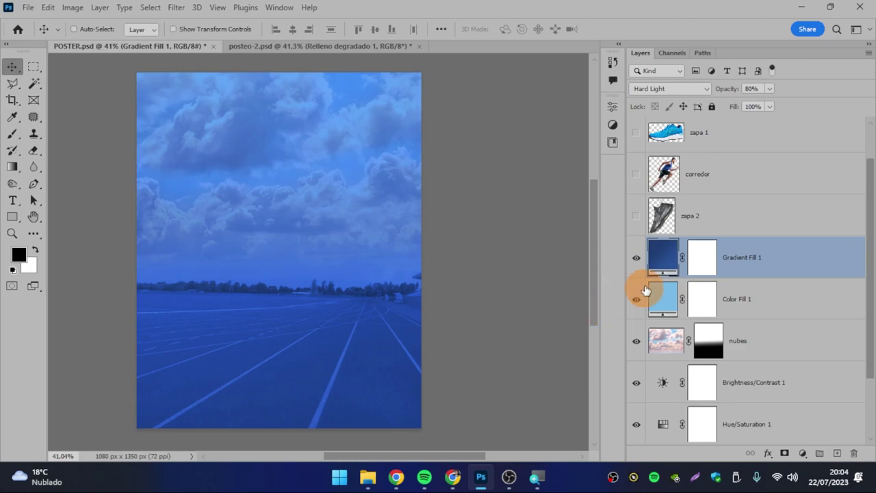
click(661, 381)
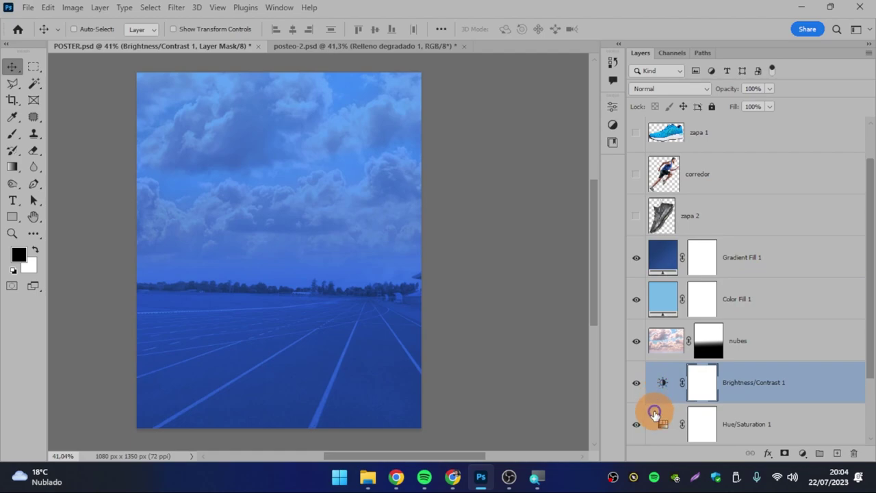
click(659, 424)
click(659, 385)
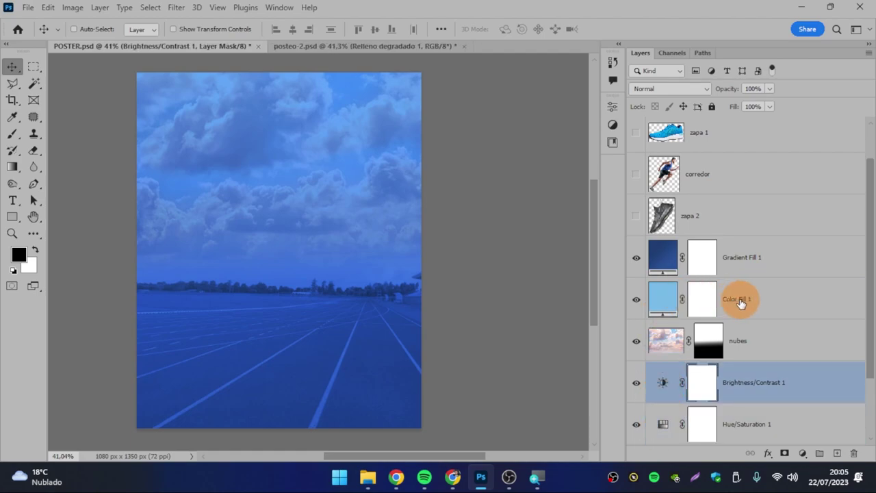
click(778, 294)
click(783, 269)
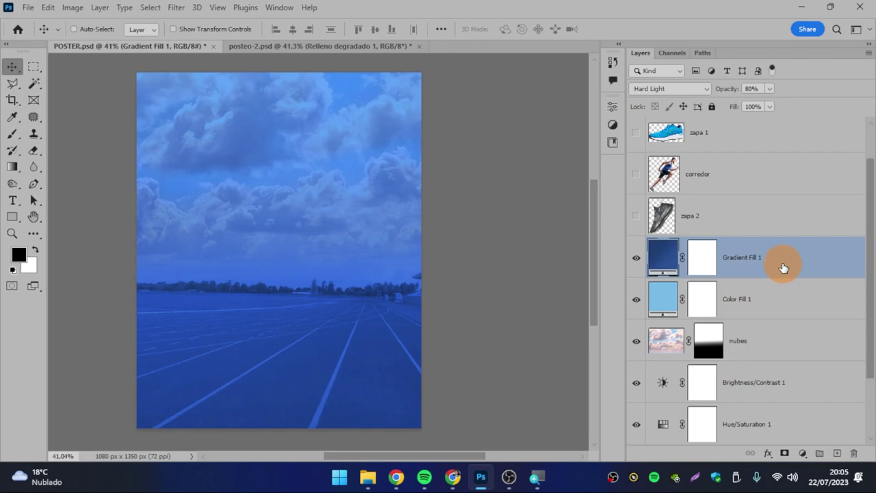
mouse_move(784, 267)
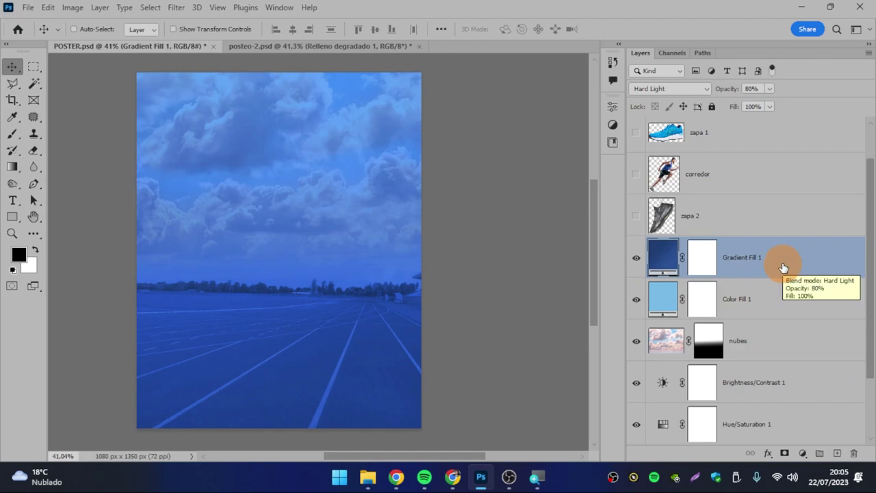
double_click(665, 300)
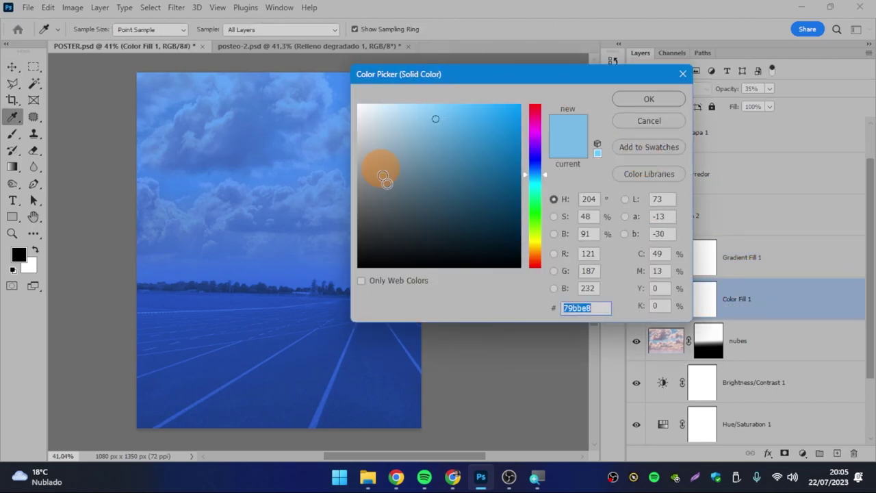
mouse_move(479, 170)
mouse_down()
mouse_move(516, 108)
mouse_move(536, 124)
mouse_move(536, 180)
mouse_move(538, 103)
mouse_up()
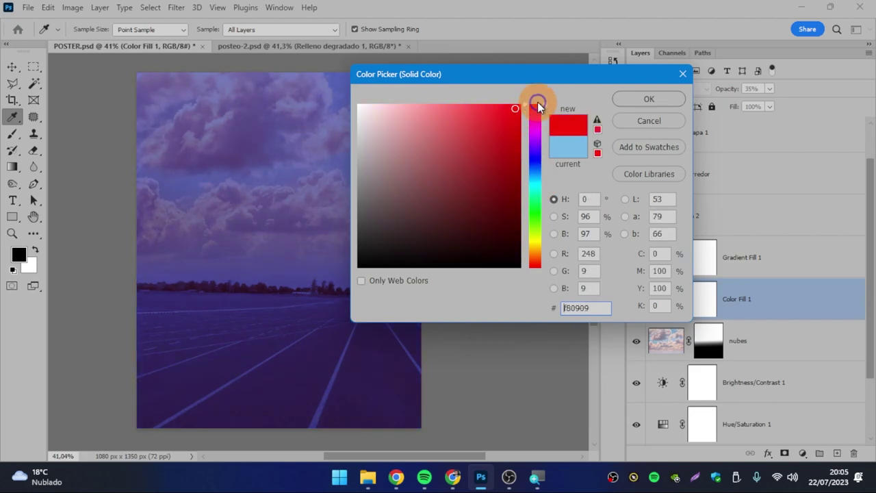
click(638, 120)
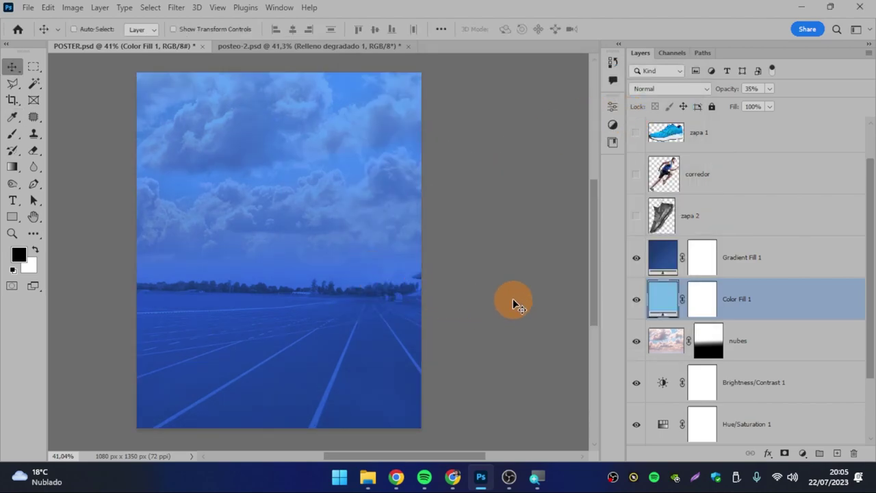